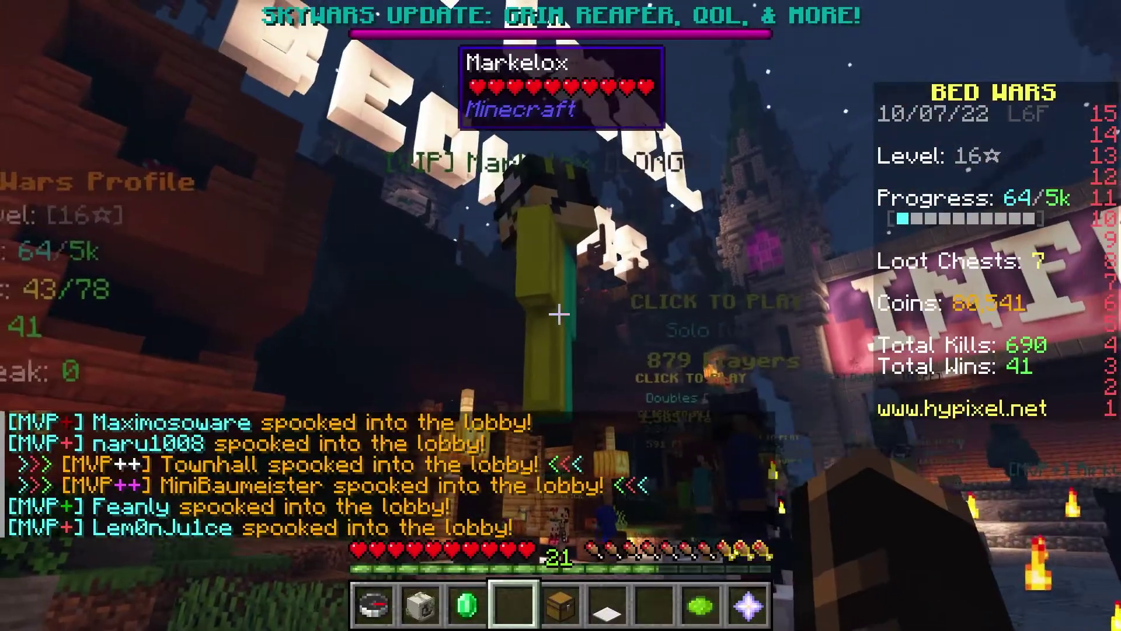
Step: Approach the Click for Stats NPC in the Hypixel lobby and open its Bed Wars Statistics menu
key("w")
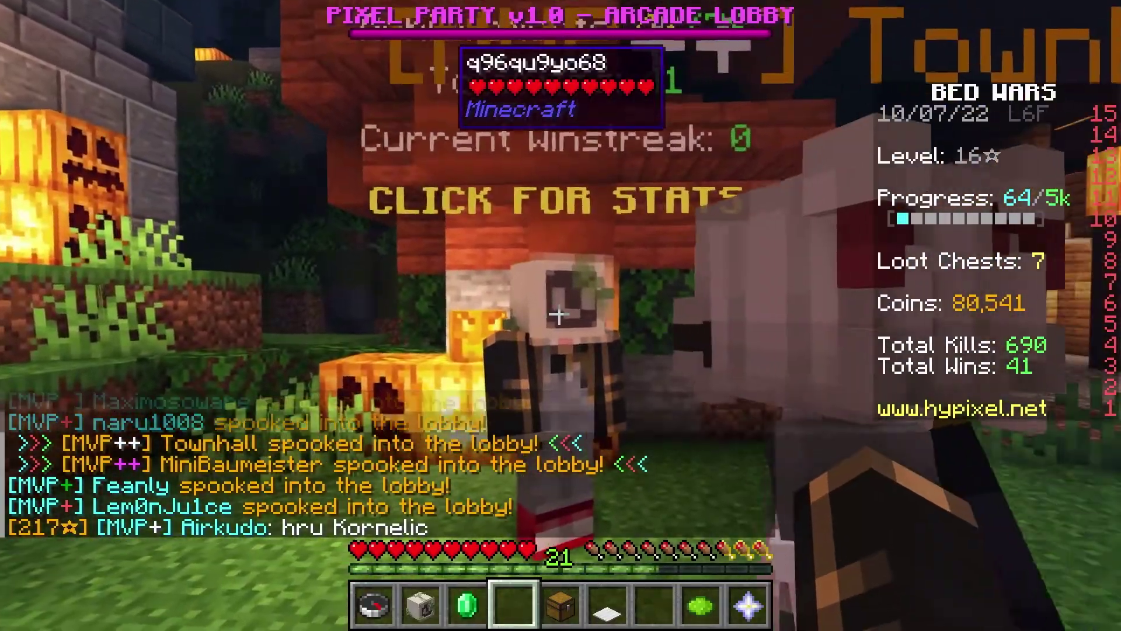
right_click(559, 316)
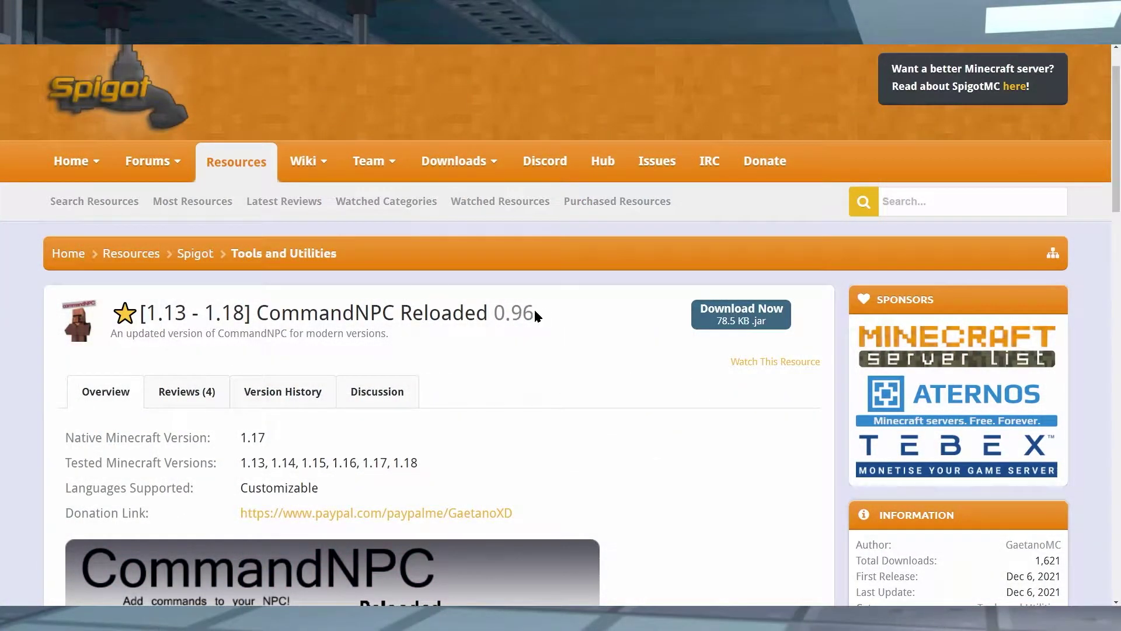
Step: Check the CommandNPC Reloaded 0.96 title and tested versions, then download the jar
left_click_drag(461, 313, 144, 316)
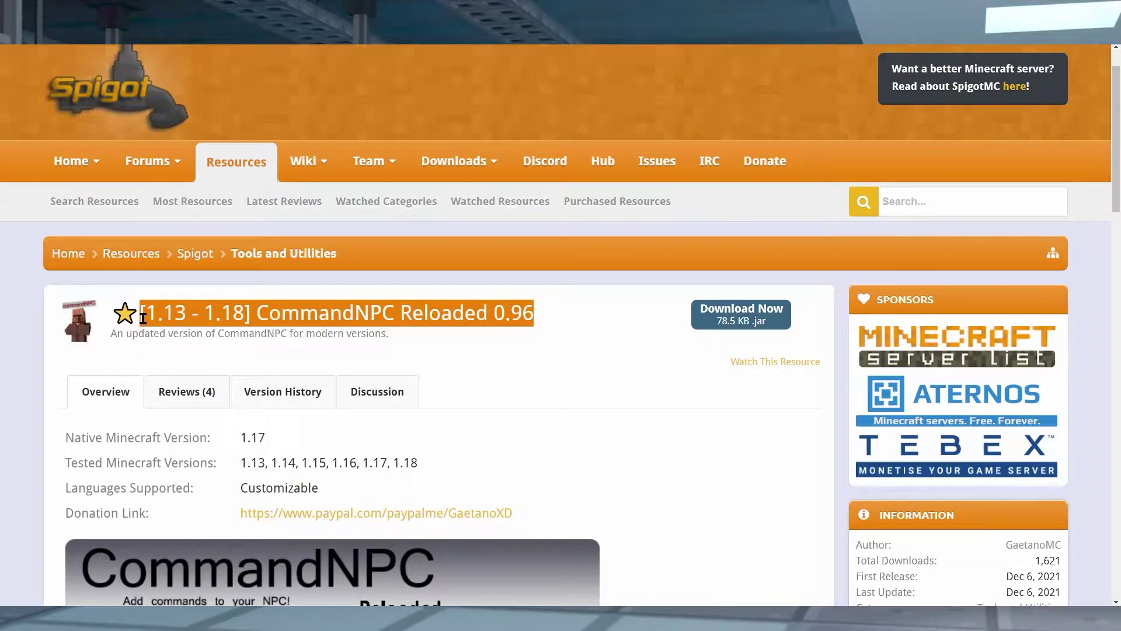
left_click(571, 360)
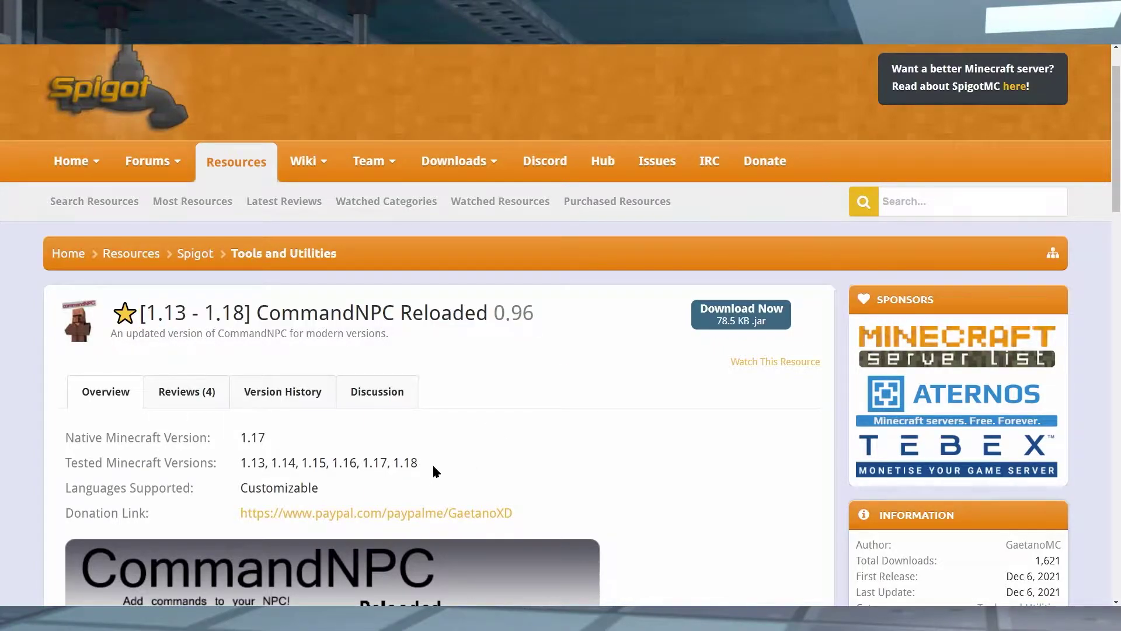
left_click_drag(433, 466, 68, 463)
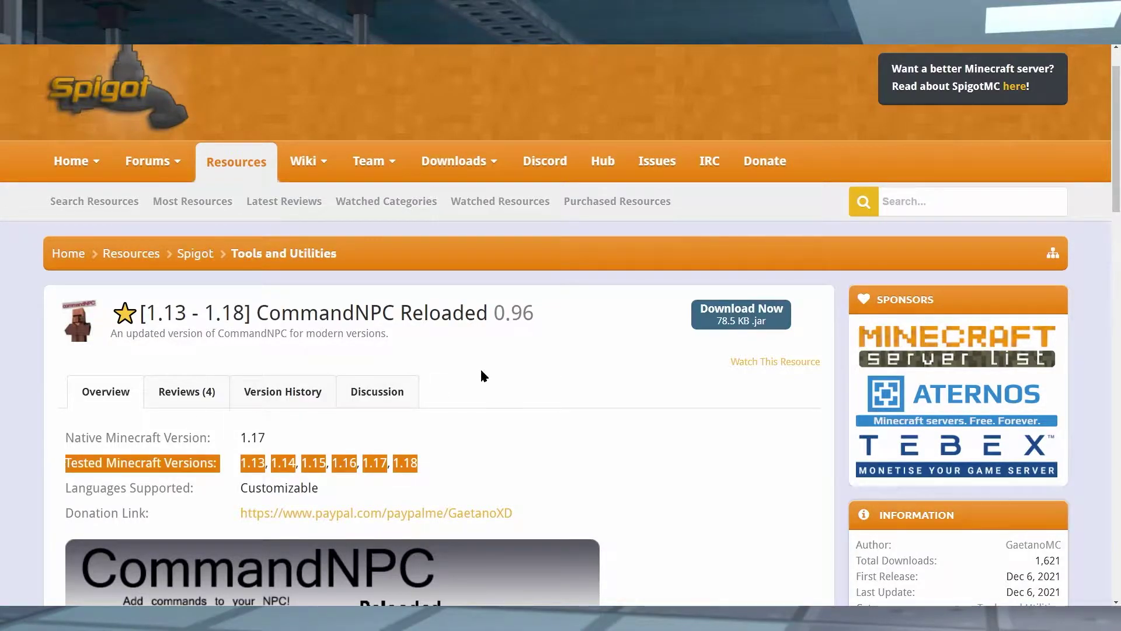
left_click(739, 324)
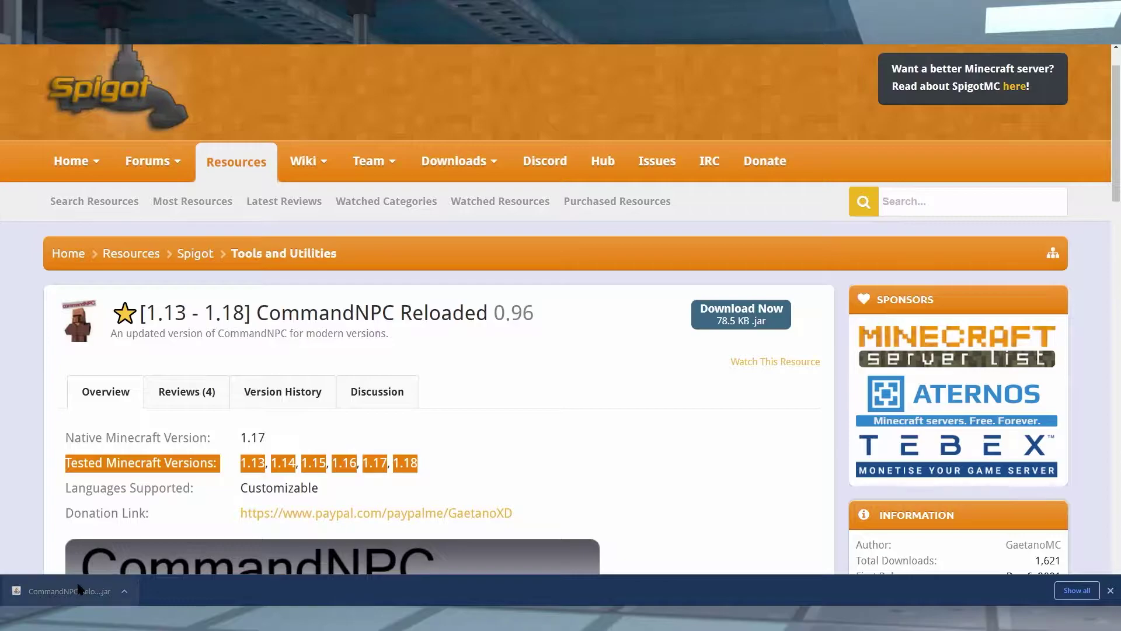
Step: Move the downloaded CommandNPC Reloaded jar into the local cmdnpc folder
left_click_drag(80, 588, 161, 518)
left_click_drag(192, 600, 199, 605)
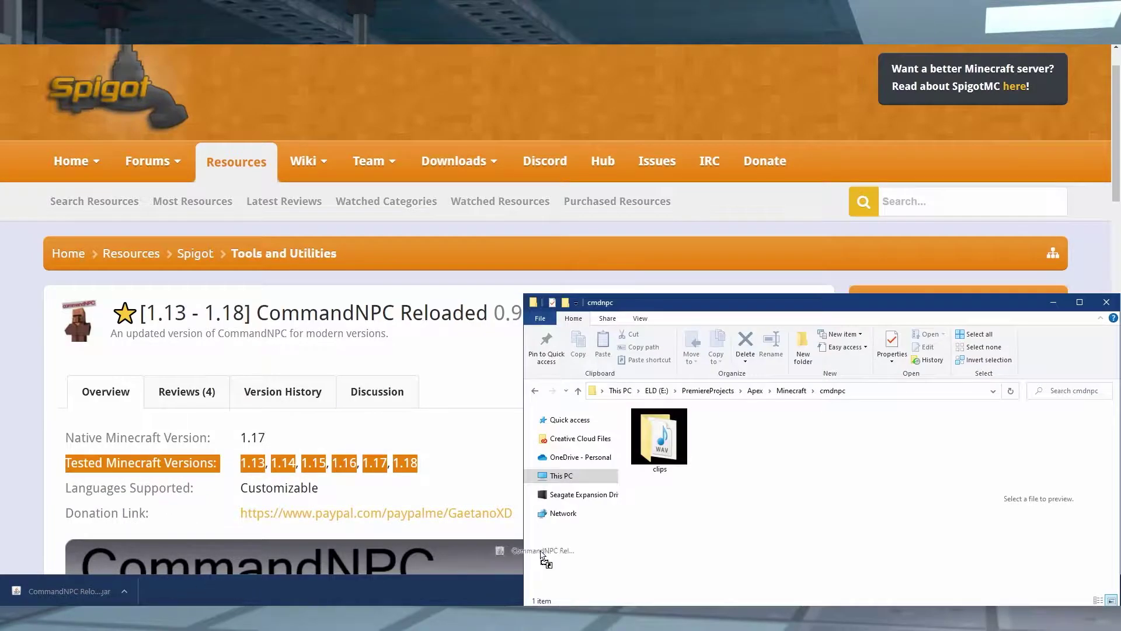
left_click_drag(664, 514, 778, 515)
left_click(779, 510)
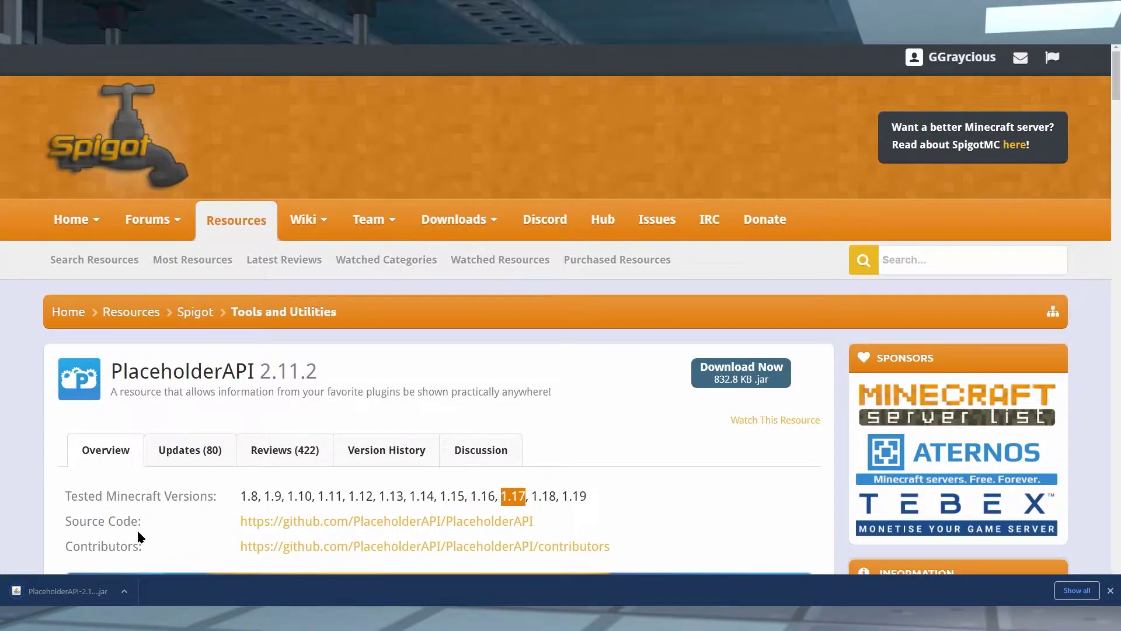
Step: Drag the PlaceholderAPI 2.11.2 jar from the download bar into the cmdnpc folder
left_click_drag(52, 596, 76, 579)
left_click_drag(193, 605, 715, 506)
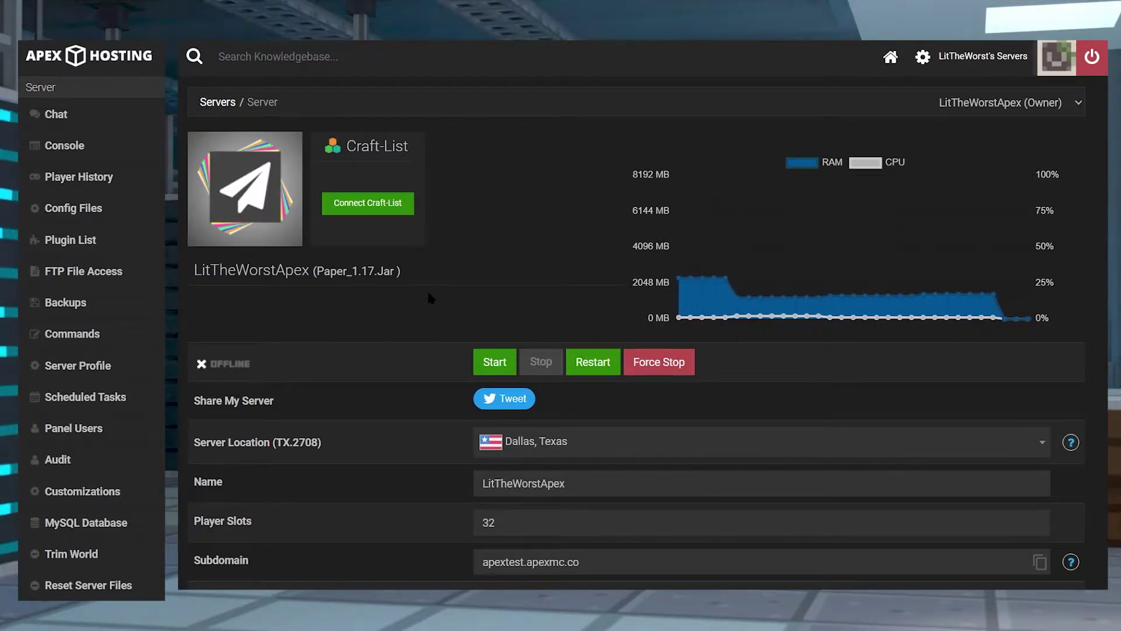
Step: Confirm the Paper 1.17 server version, download Vault 1.7.3, and go to FTP file access
left_click_drag(334, 287, 310, 288)
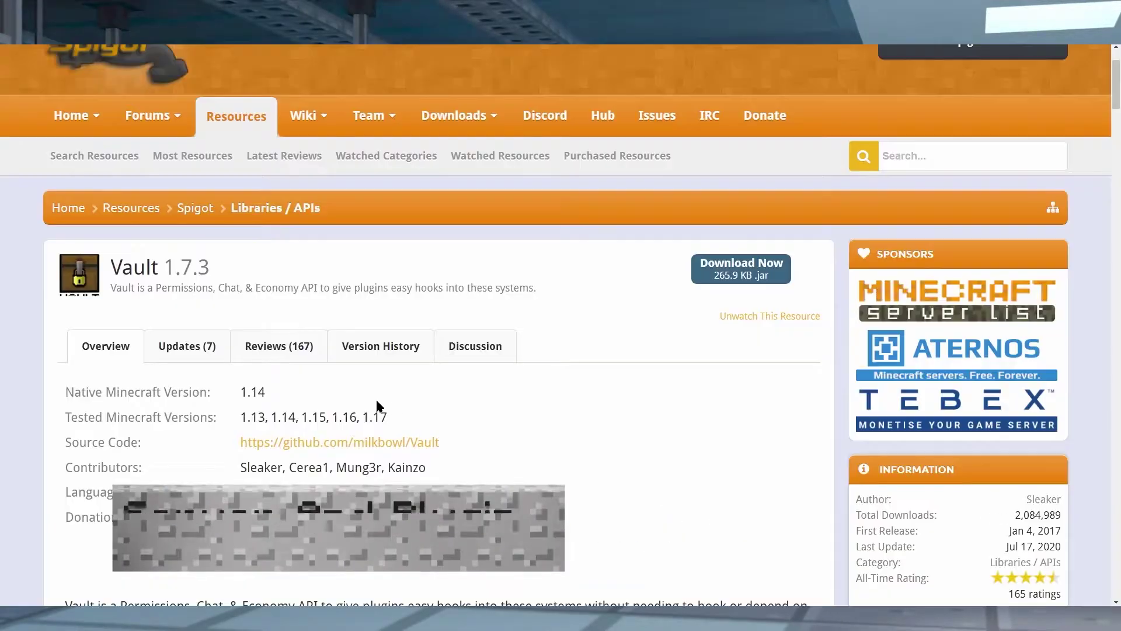
left_click_drag(388, 417, 245, 421)
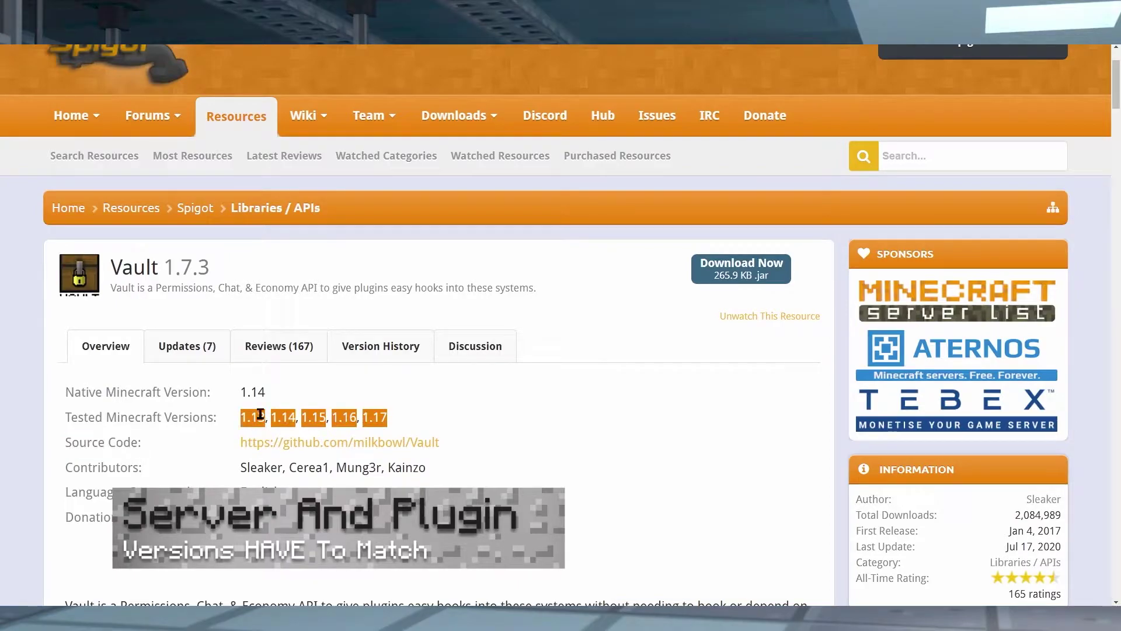
left_click(751, 273)
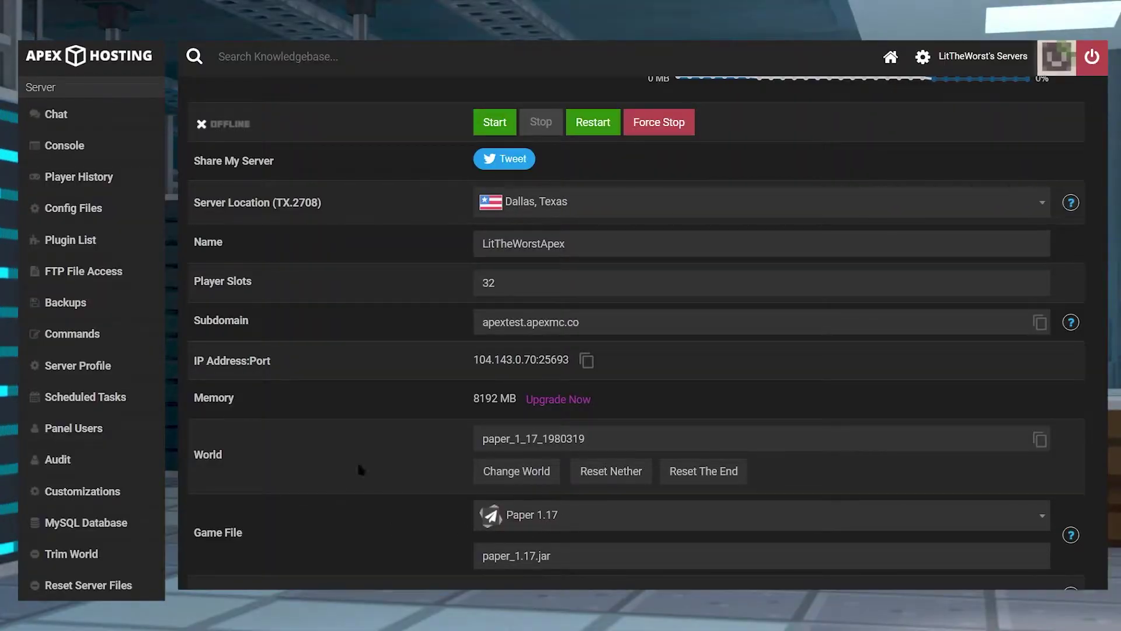
left_click(162, 280)
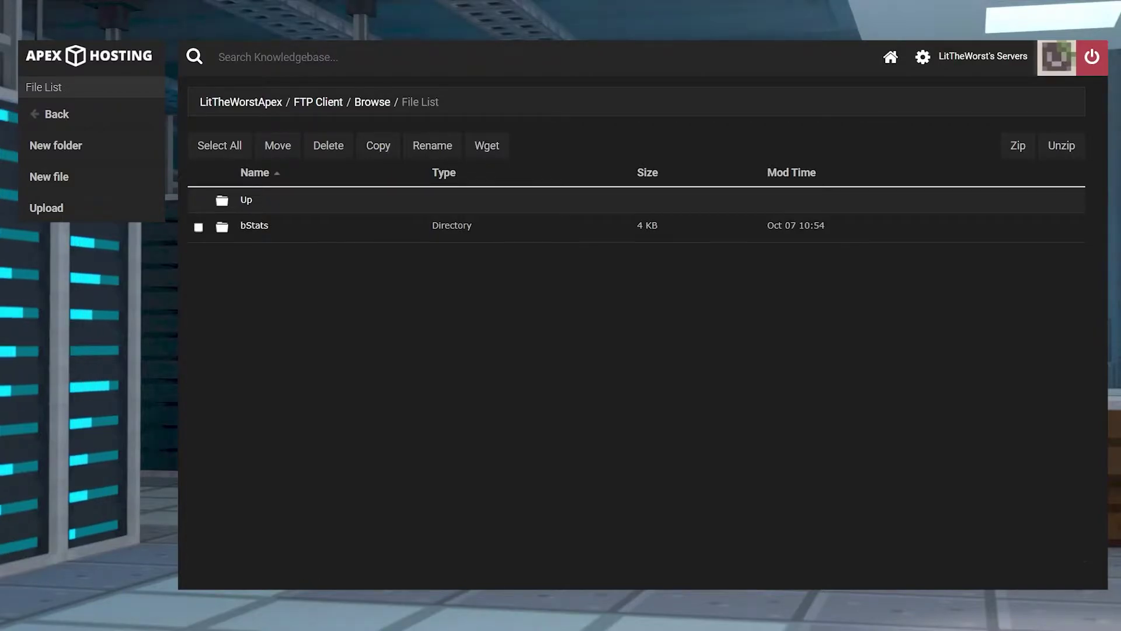
Step: Upload the Citizens, CommandNPC Reloaded, PlaceholderAPI and Vault jars to /default/plugins
left_click(111, 214)
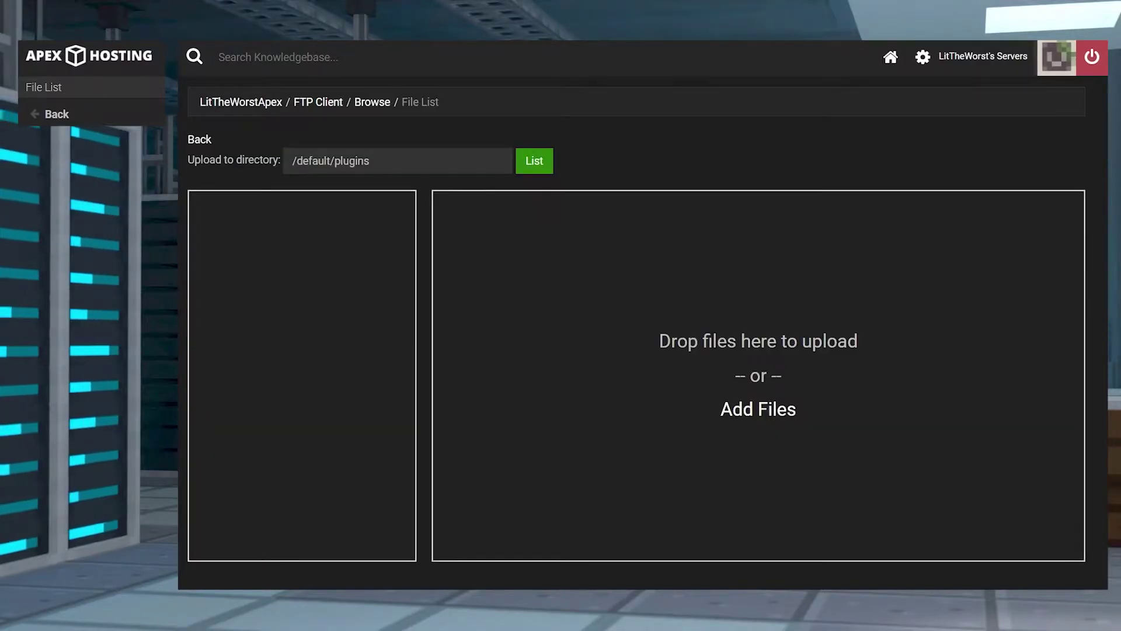
key("alt+Tab")
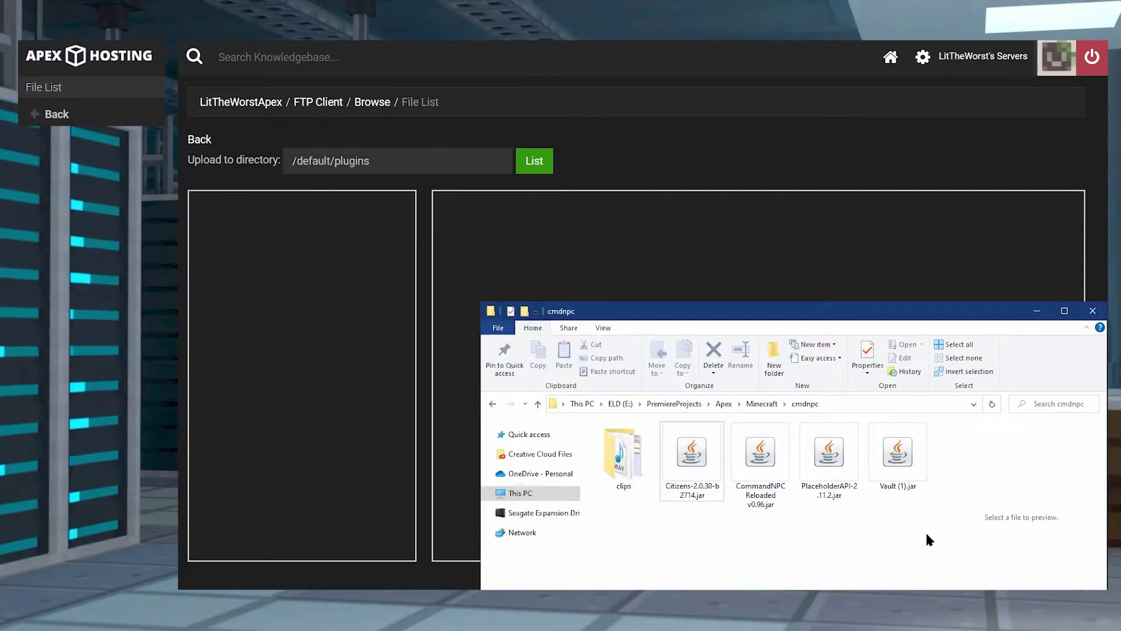
left_click_drag(931, 534, 696, 279)
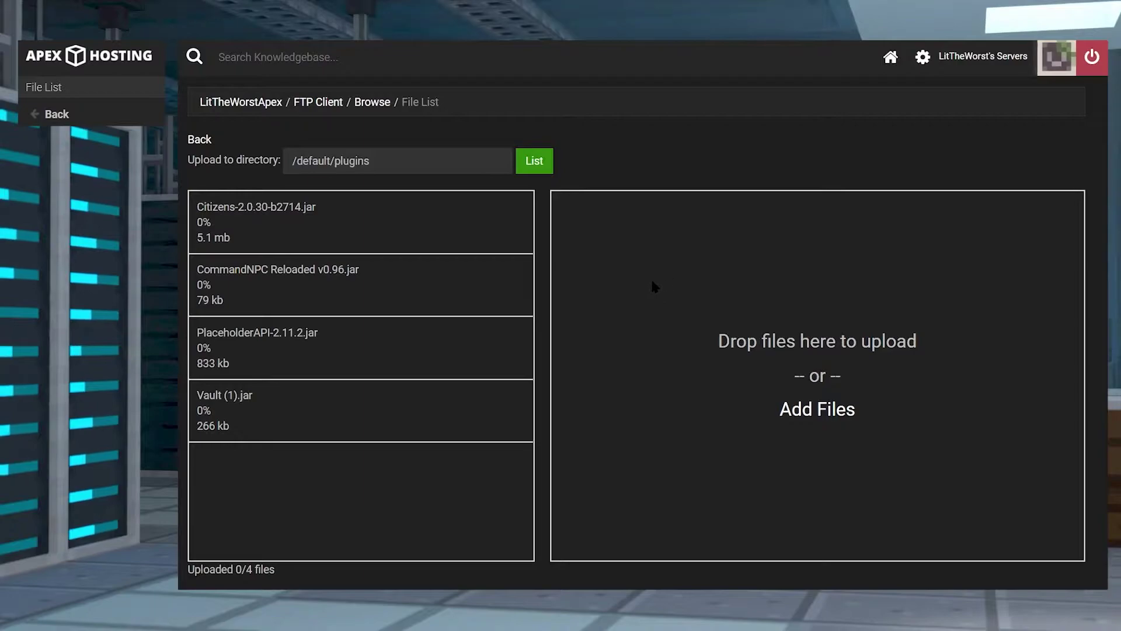
Step: Confirm the upload reaches Uploaded 4/4 files and return to the server overview
left_click_drag(212, 222, 197, 206)
left_click(241, 248)
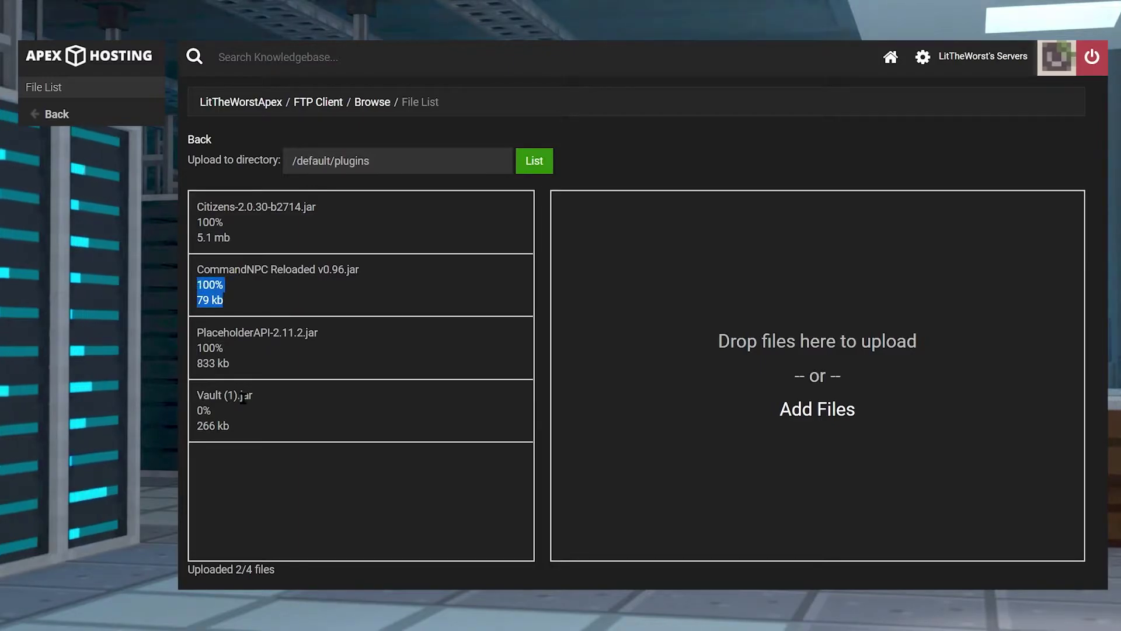
left_click_drag(196, 204, 234, 313)
left_click_drag(225, 425, 237, 442)
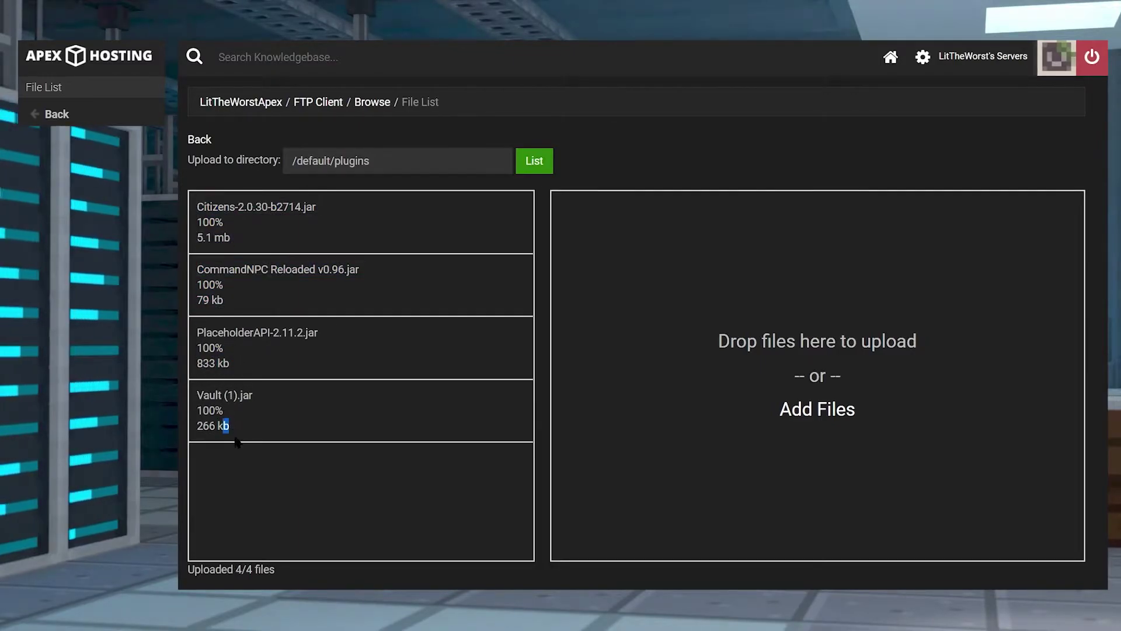
left_click_drag(287, 582, 180, 575)
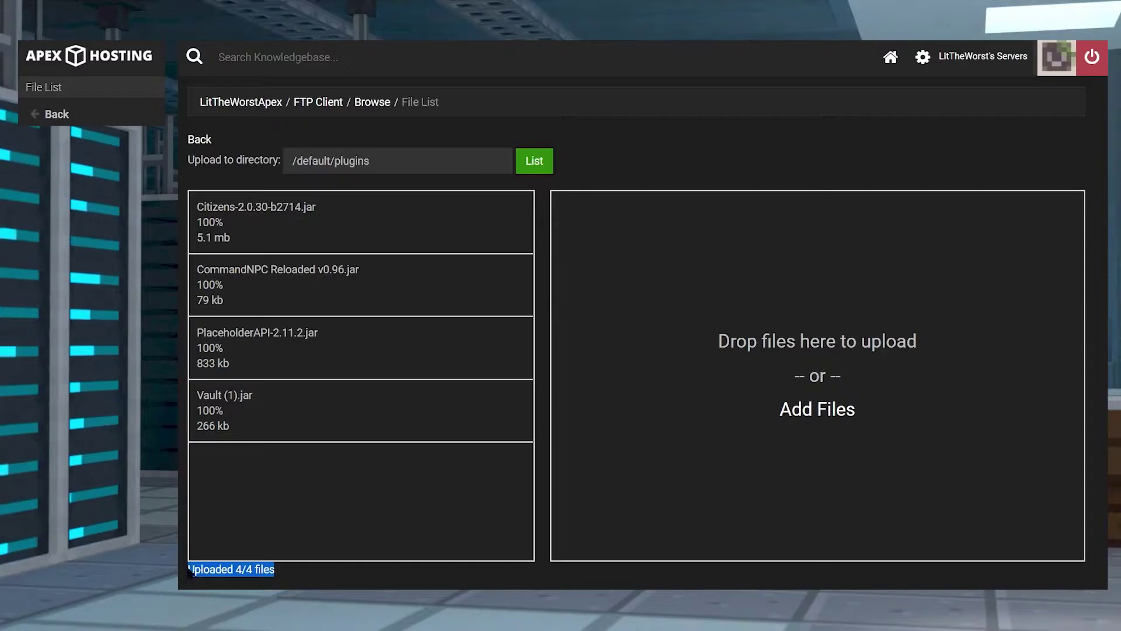
left_click(241, 103)
Step: Start the server and send /npc create Doug --type CAT in Minecraft chat
left_click(501, 359)
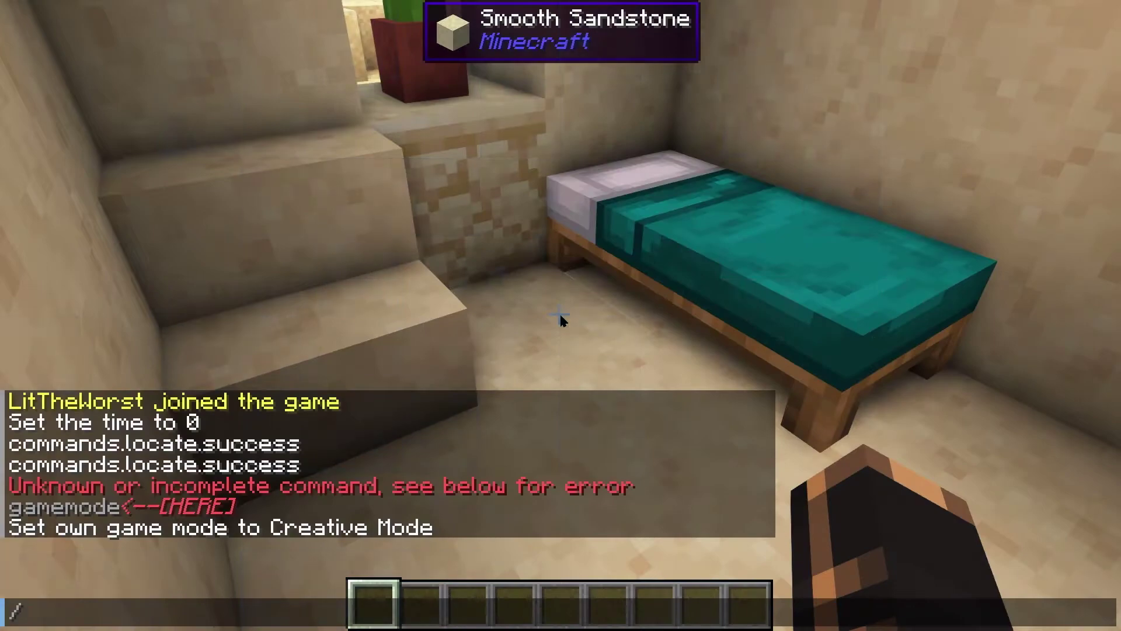
type("/npc2")
key("BackSpace")
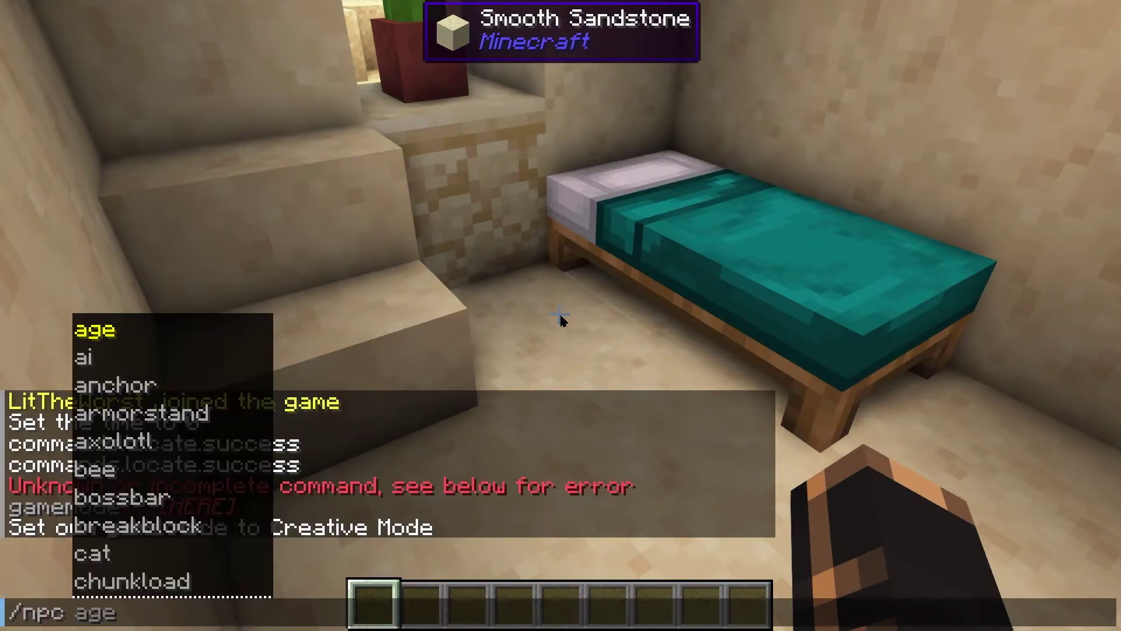
type("create")
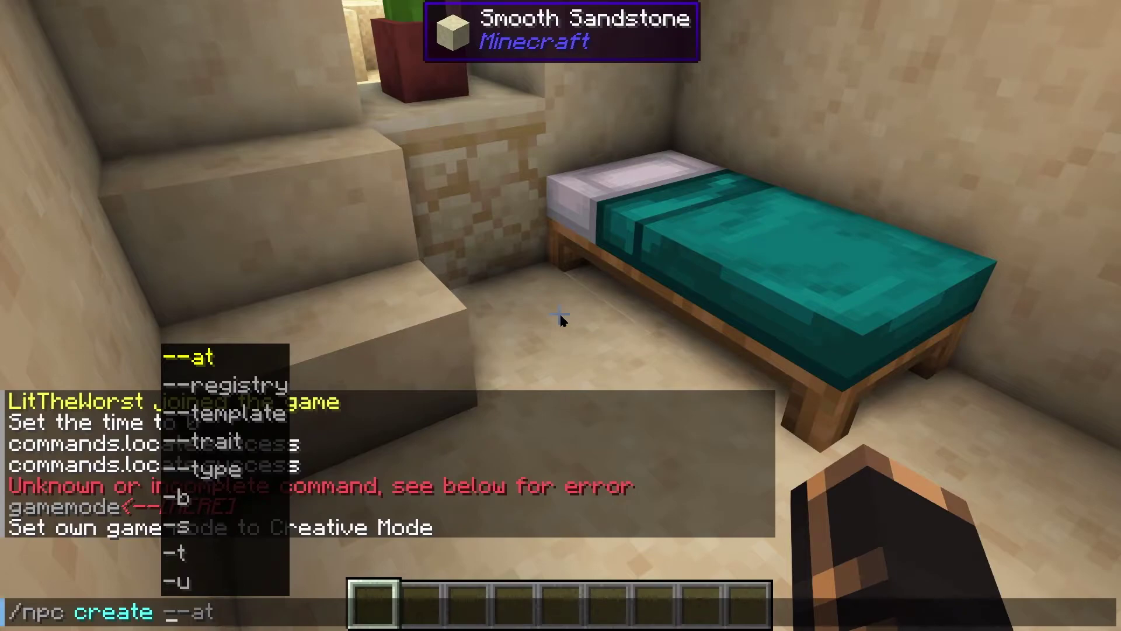
type(" Doug")
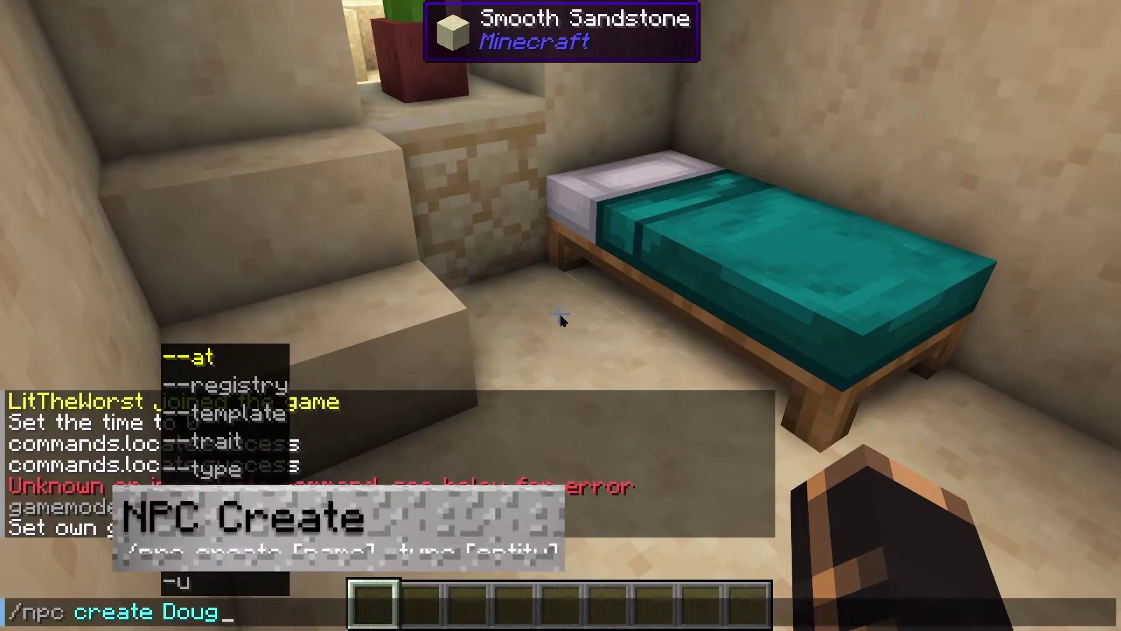
type(" --type")
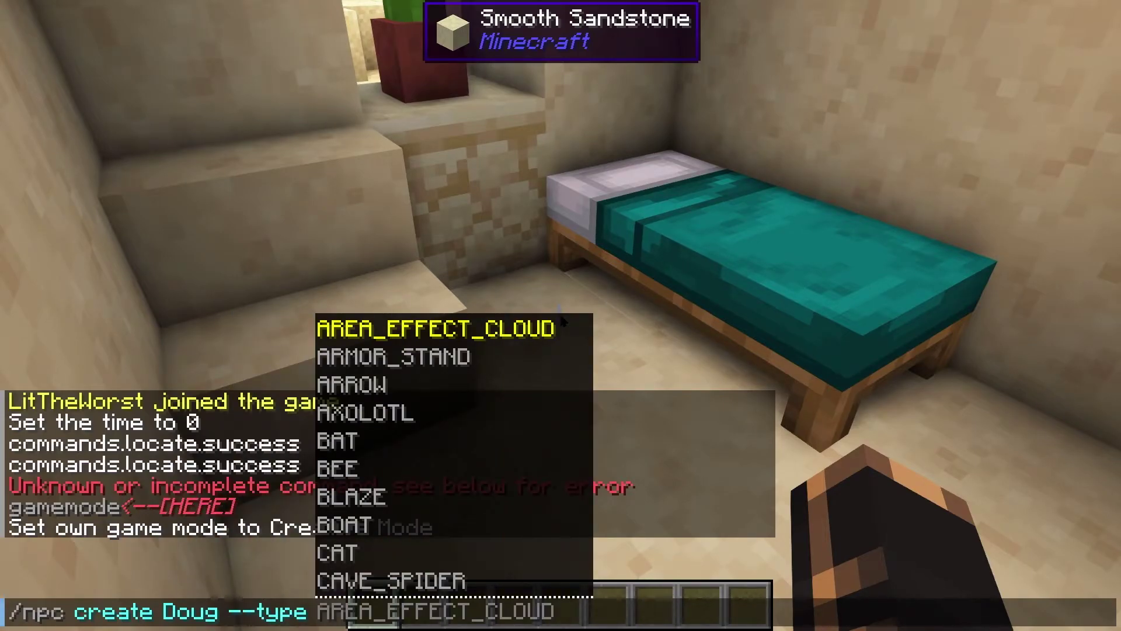
type(" c")
key("BackSpace")
type("CAT")
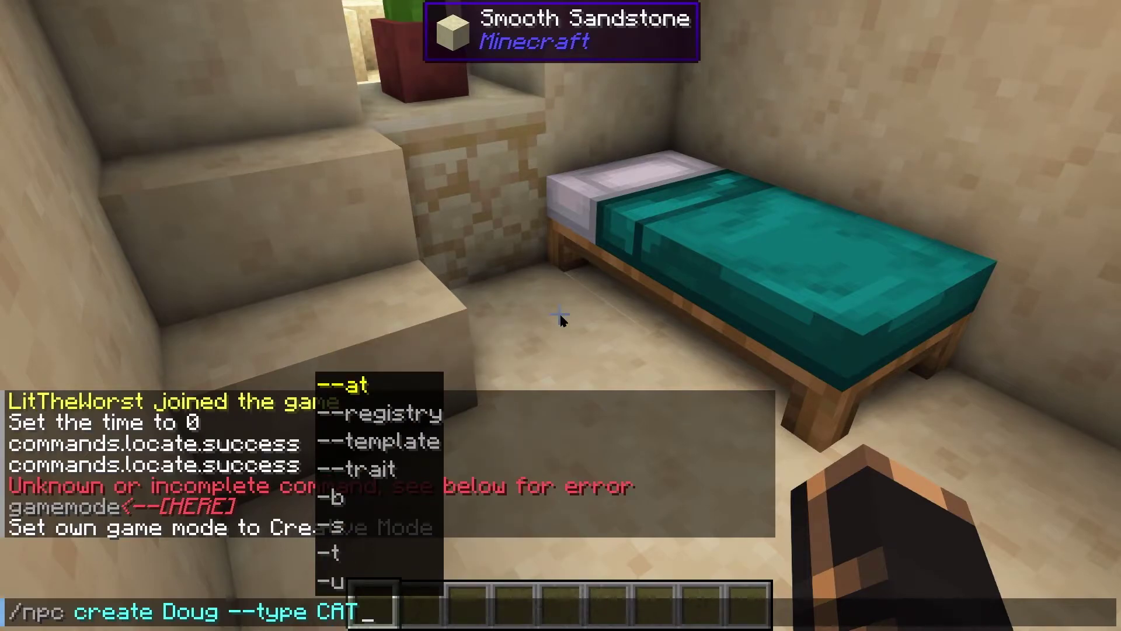
key("Return")
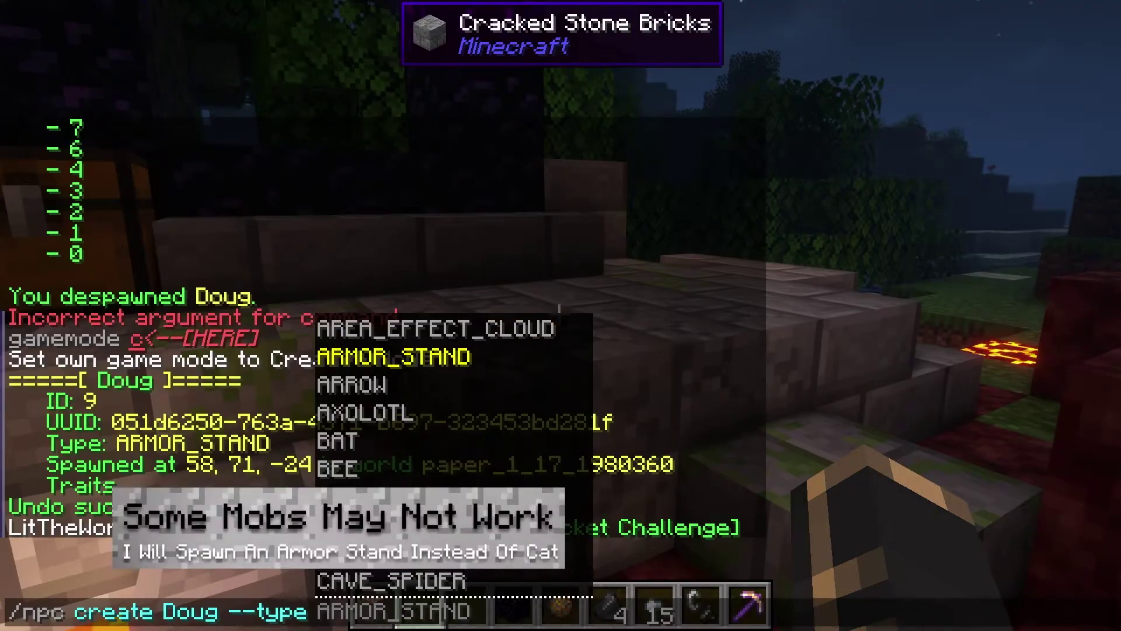
Step: Create Doug as an armor stand, then add the operator command give %name salmon 4 to NPC L
key("Return")
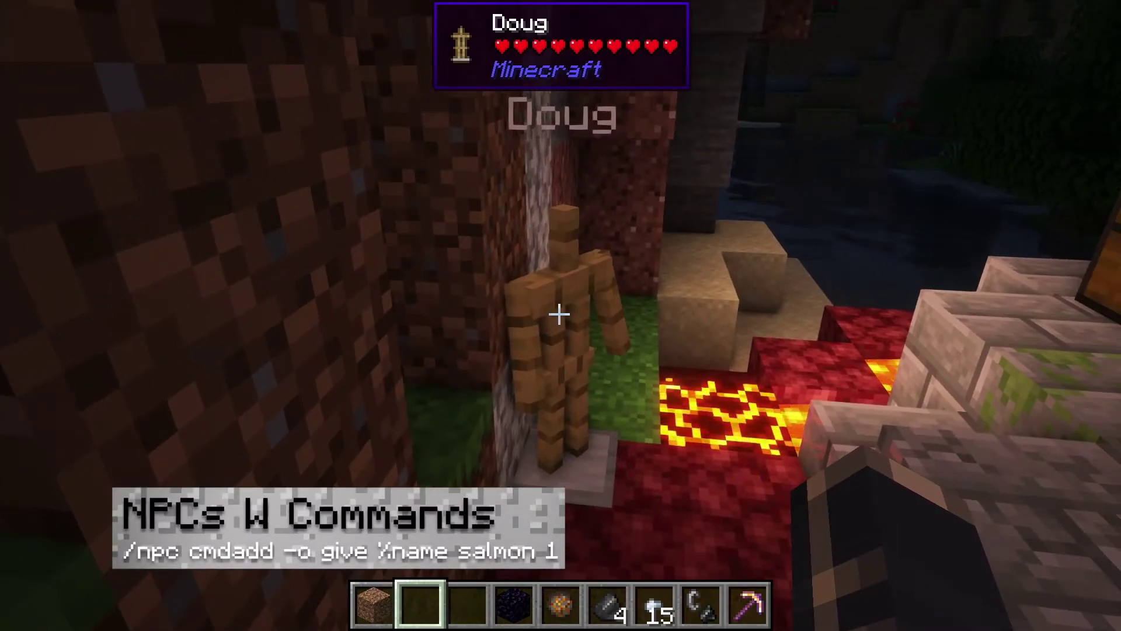
type("/npc")
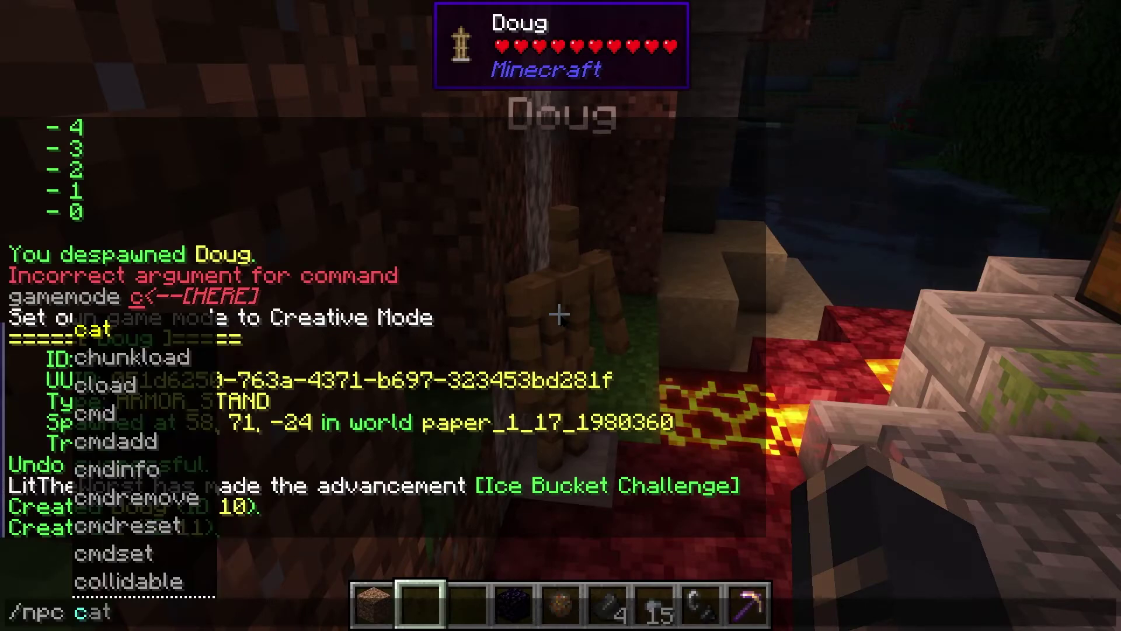
type(" cmda")
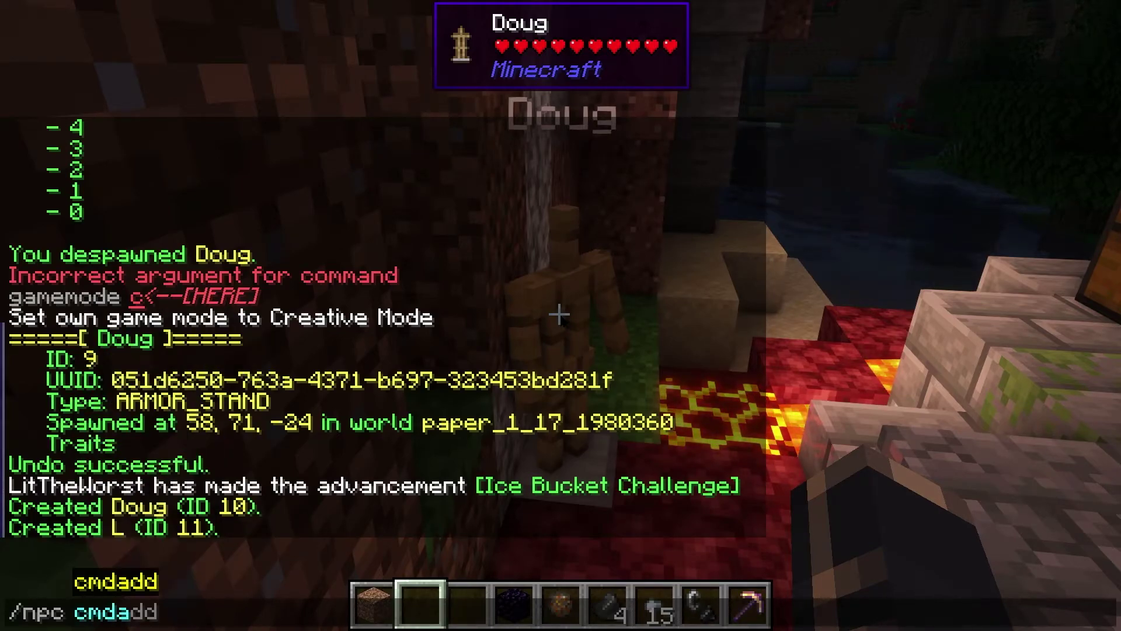
type("dd")
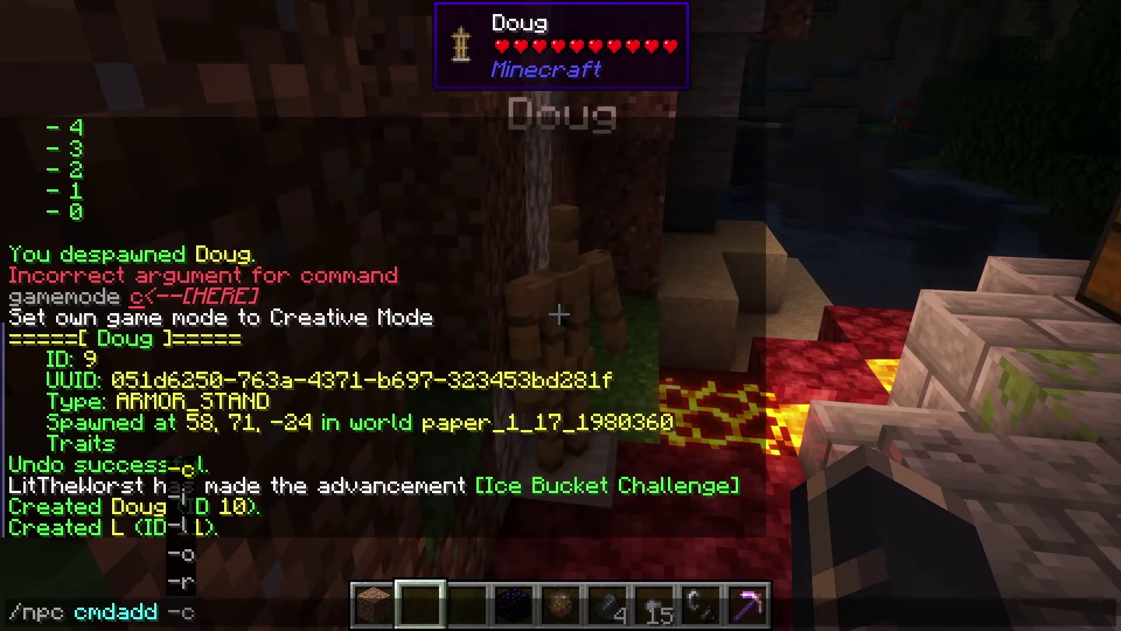
key("Tab")
key("Tab")
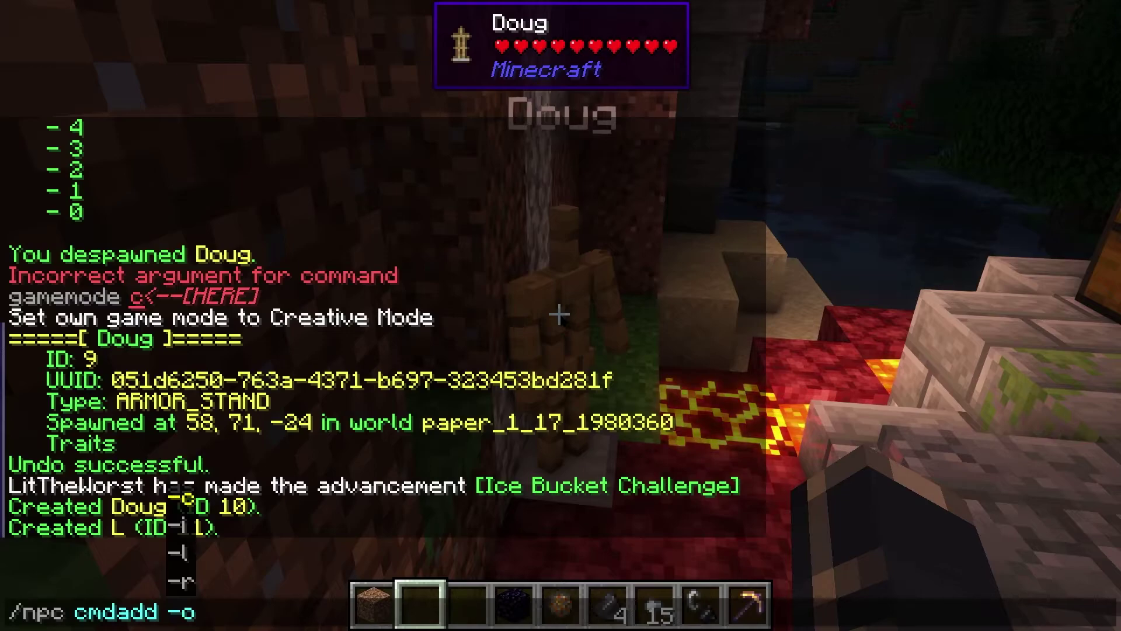
type("give")
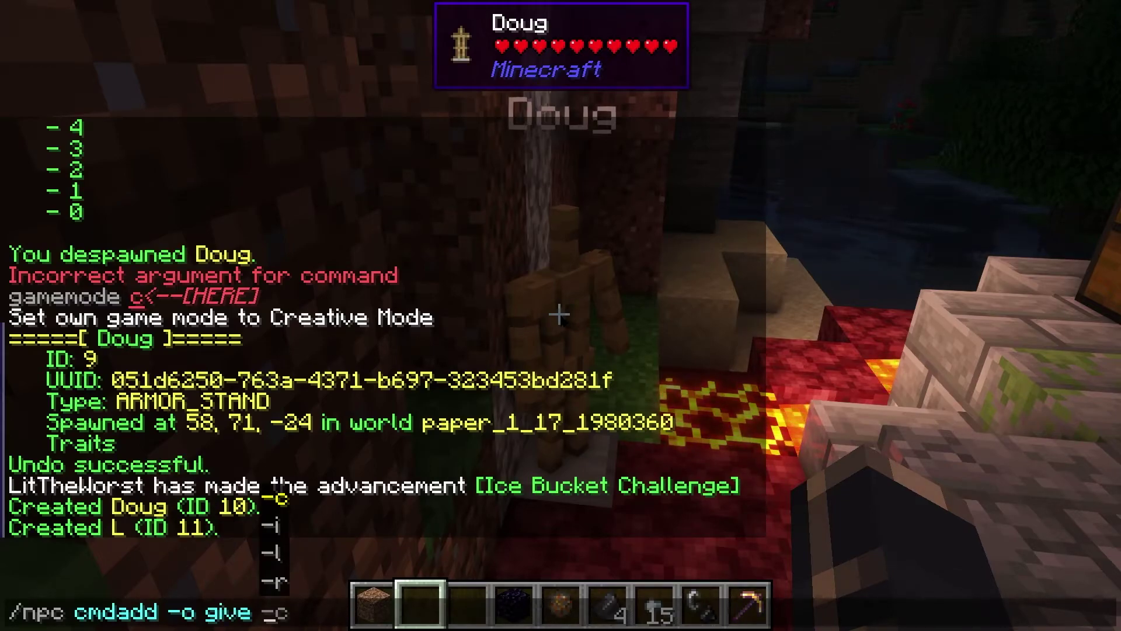
type(" %nam")
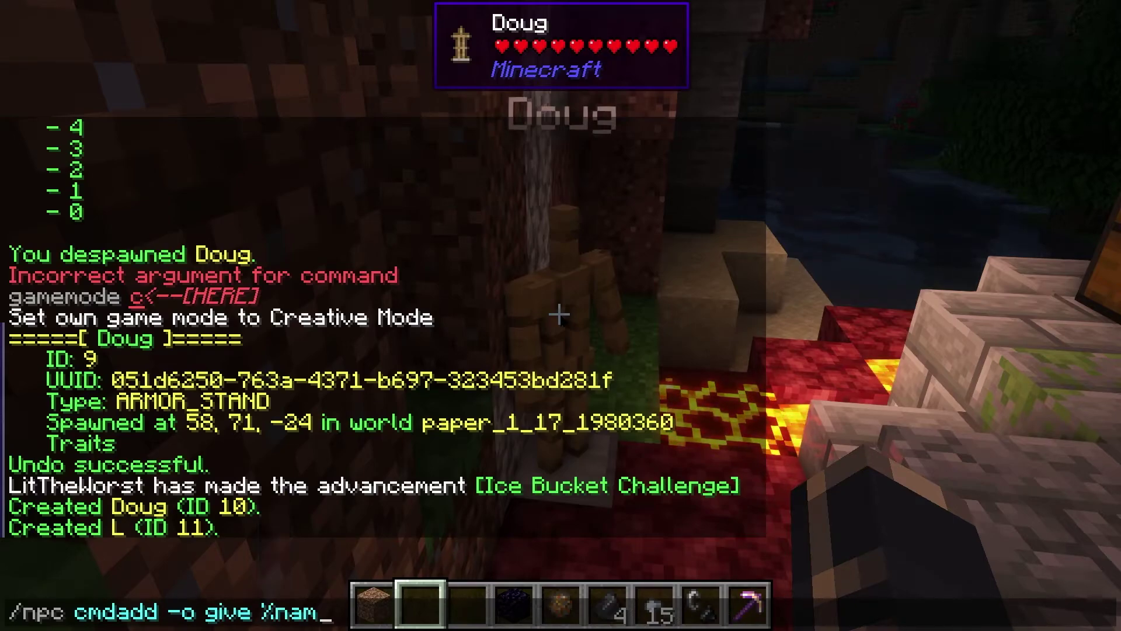
type("e s")
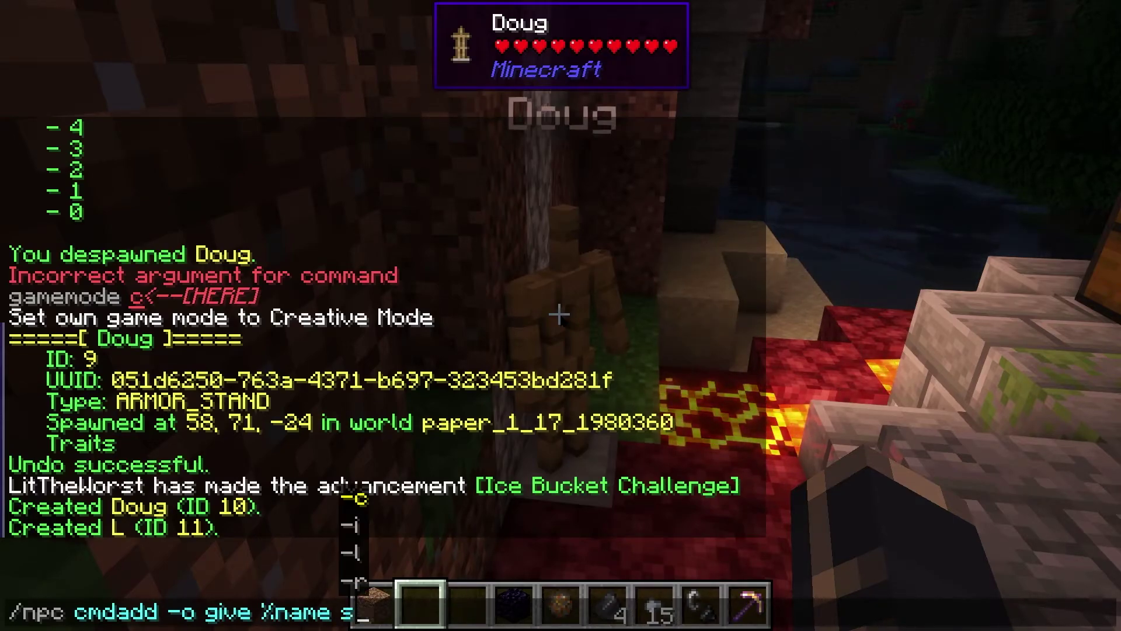
type("almon")
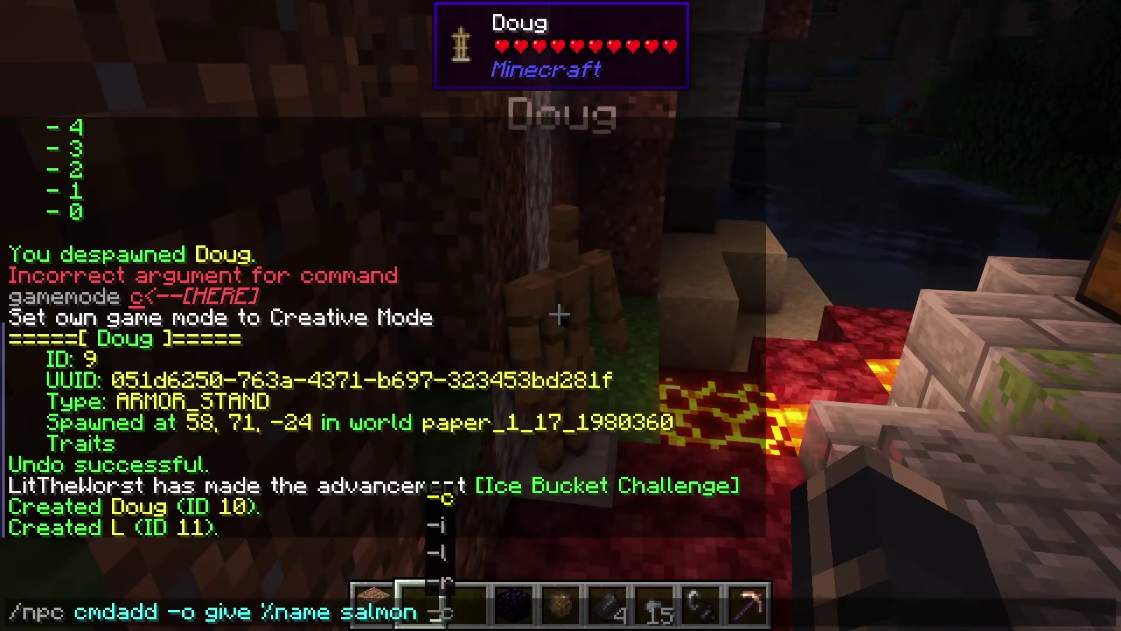
type(" 4")
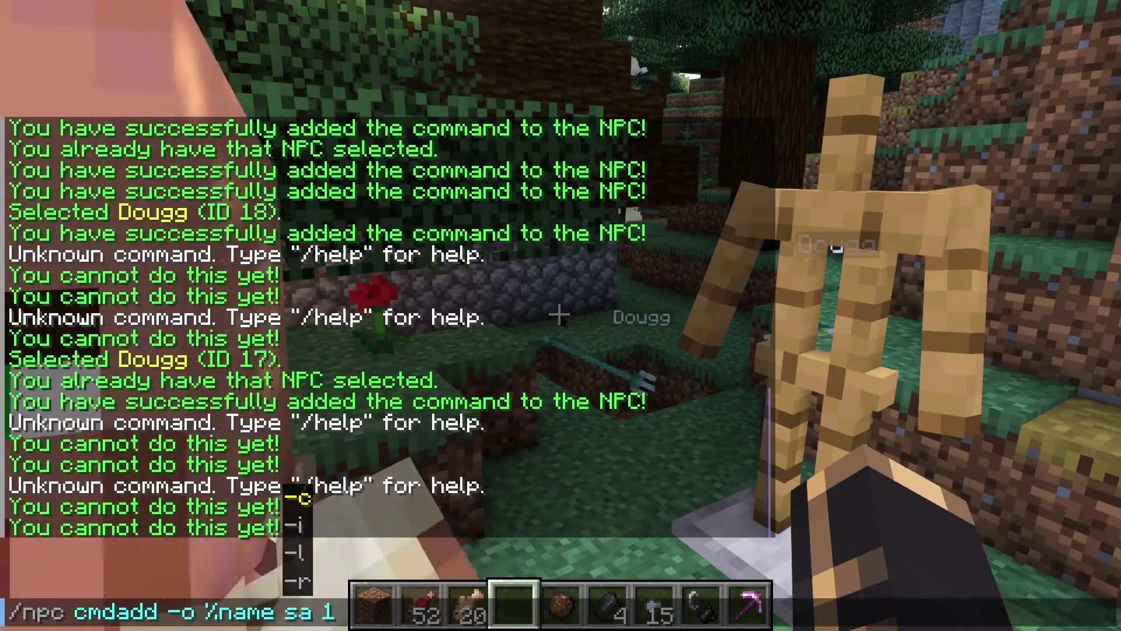
type("lm")
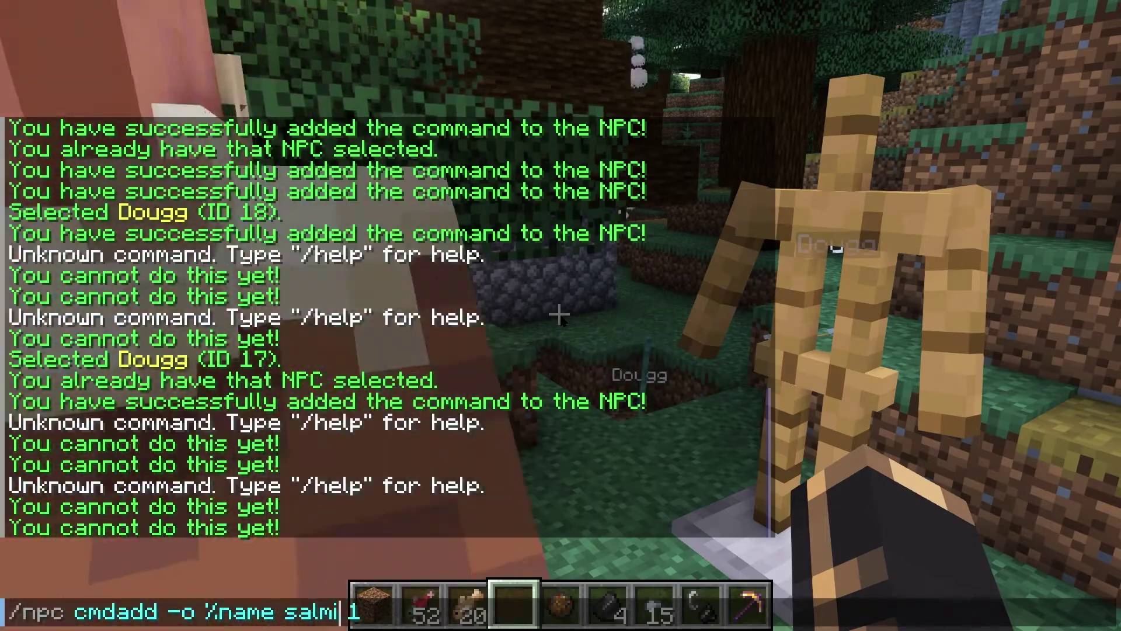
type("on")
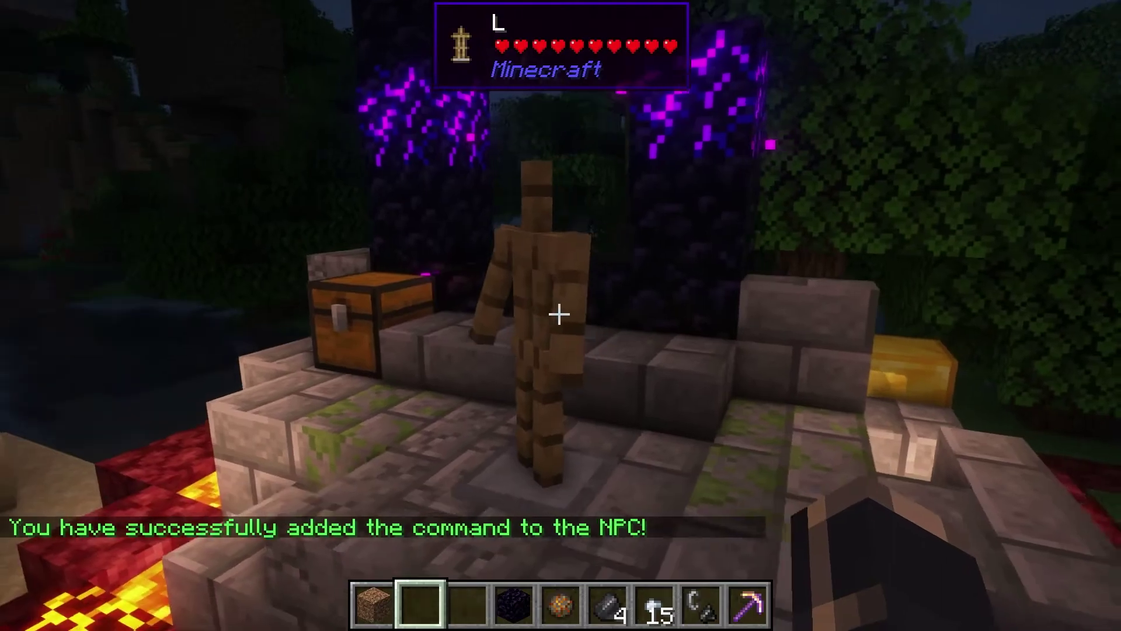
Step: Test NPC L for Raw Salmon and Raw Cod, then draft /npc cmdadd -o tp %name 0
right_click(559, 314)
scroll(559, 314, "down", 1)
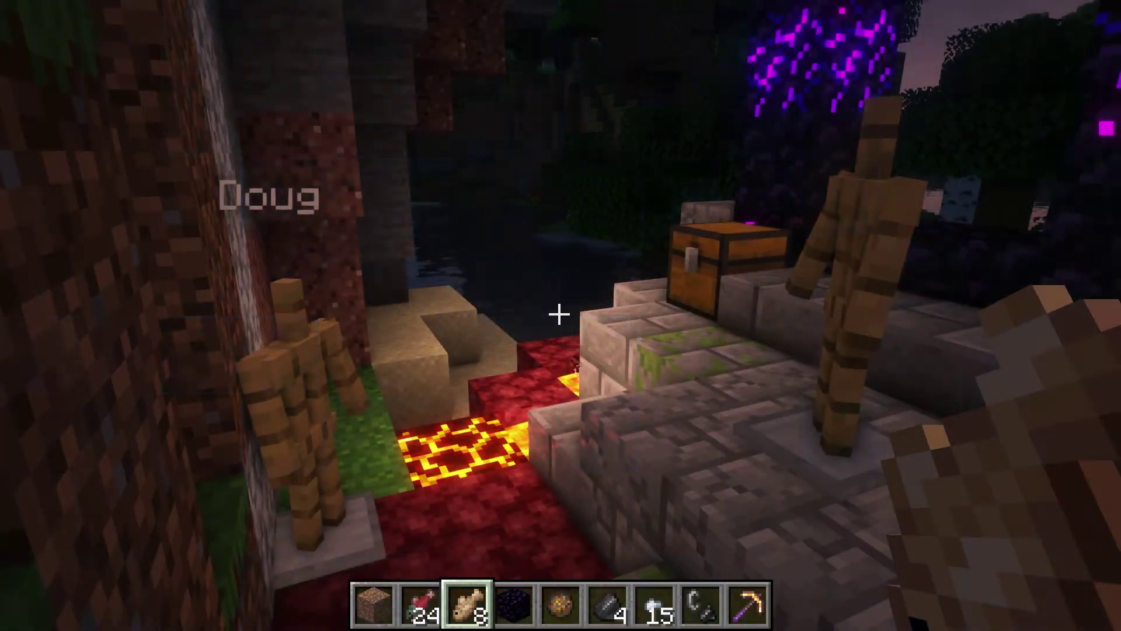
key("slash")
type("npc ")
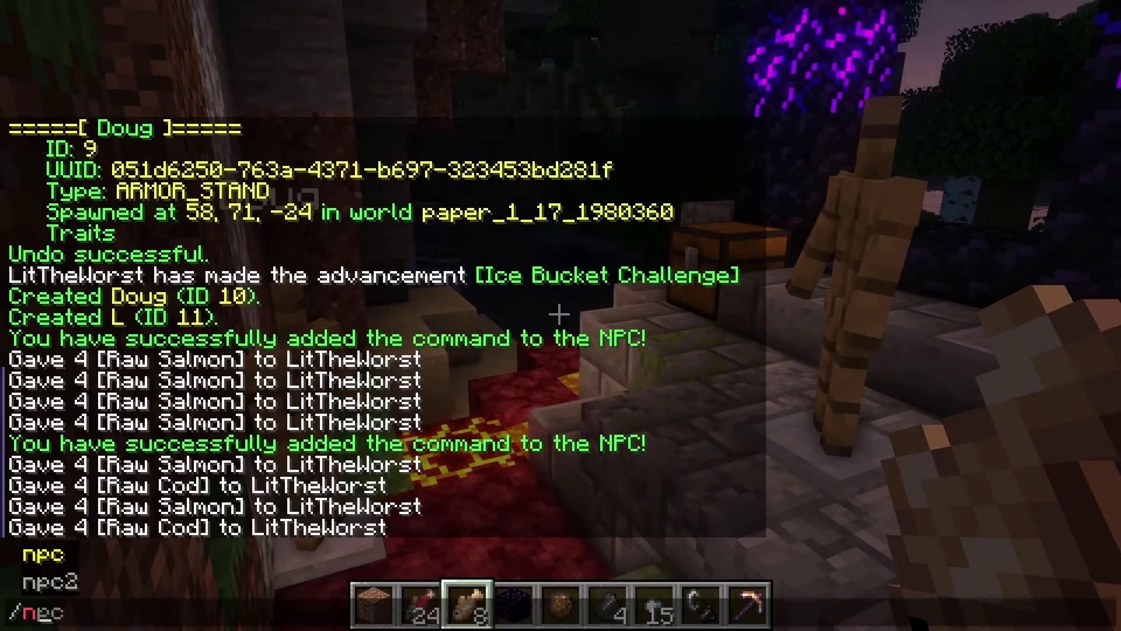
type("cmd")
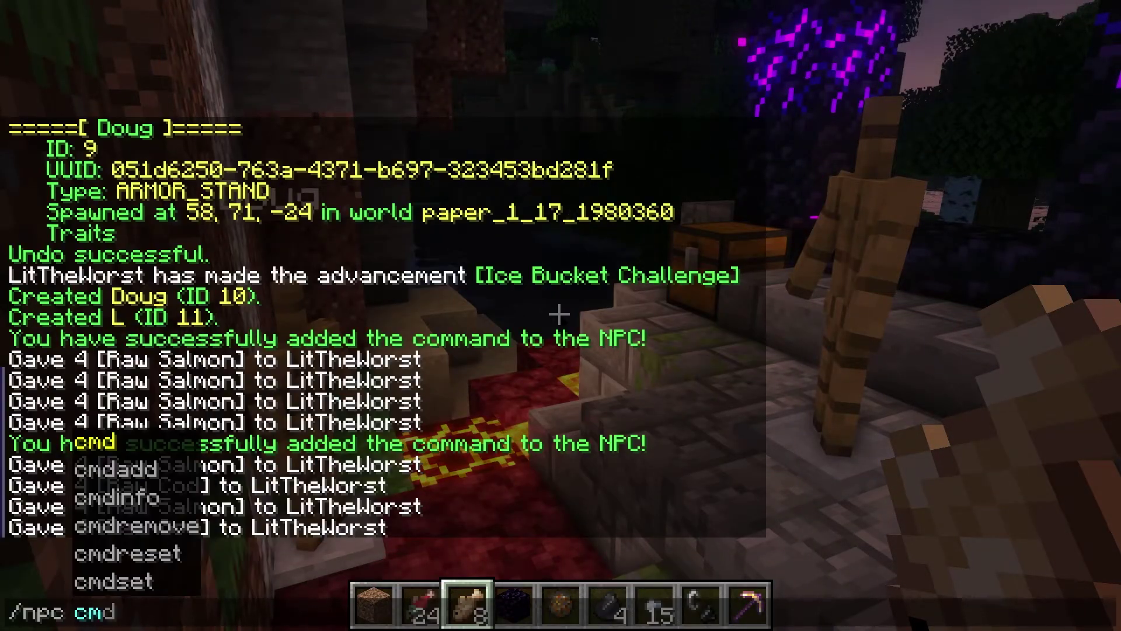
type("add")
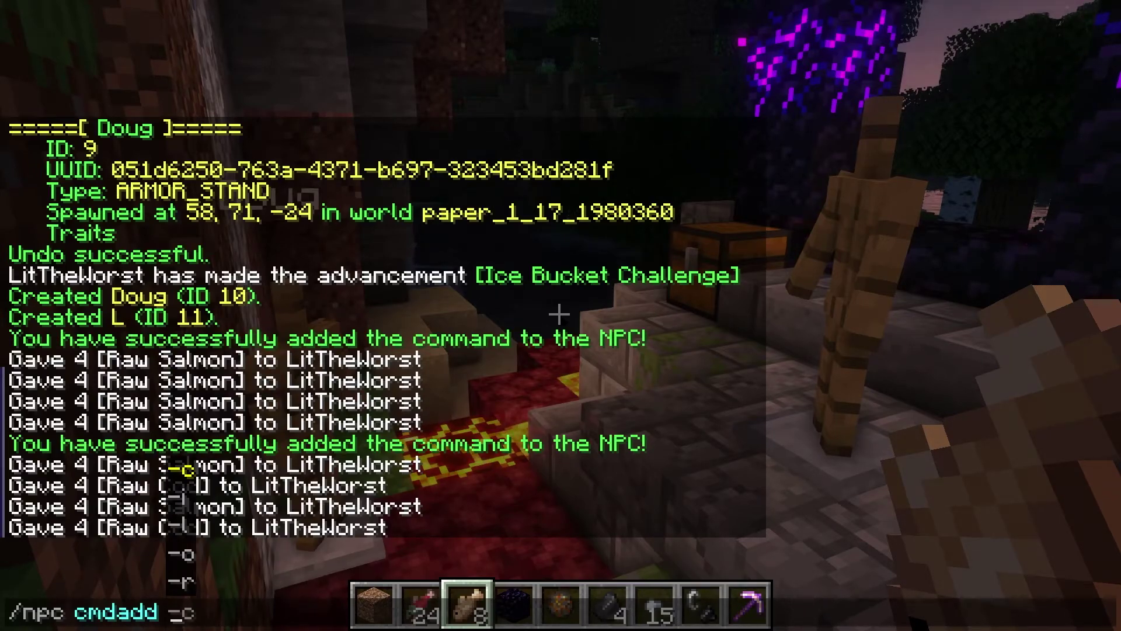
key("Down")
key("Down")
key("Down")
key("Tab")
type("tp ")
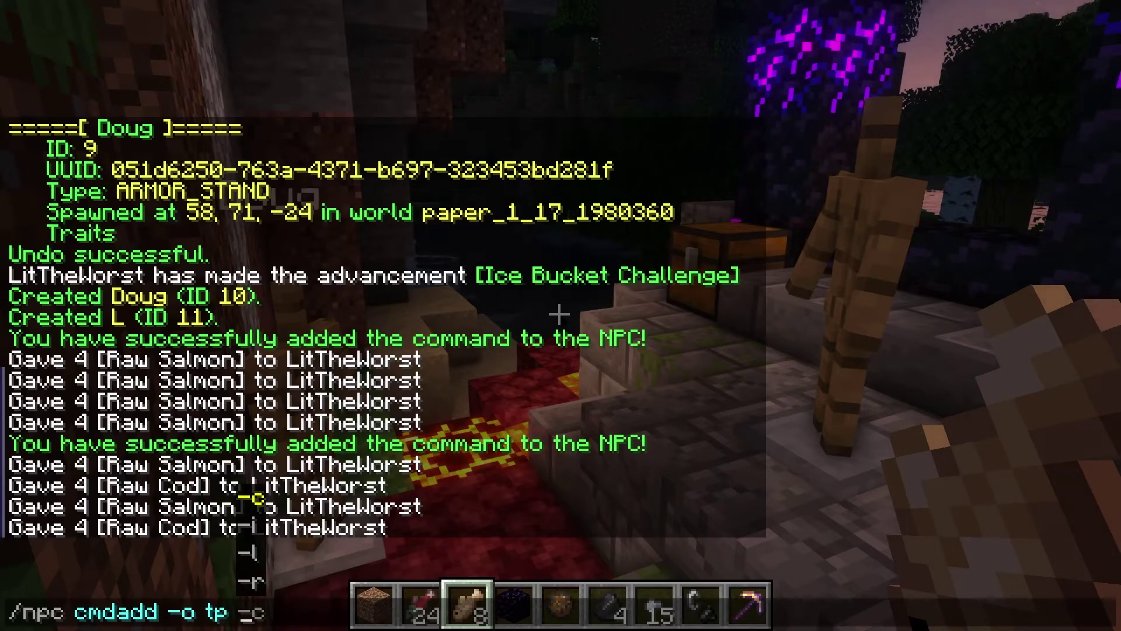
type("%name ")
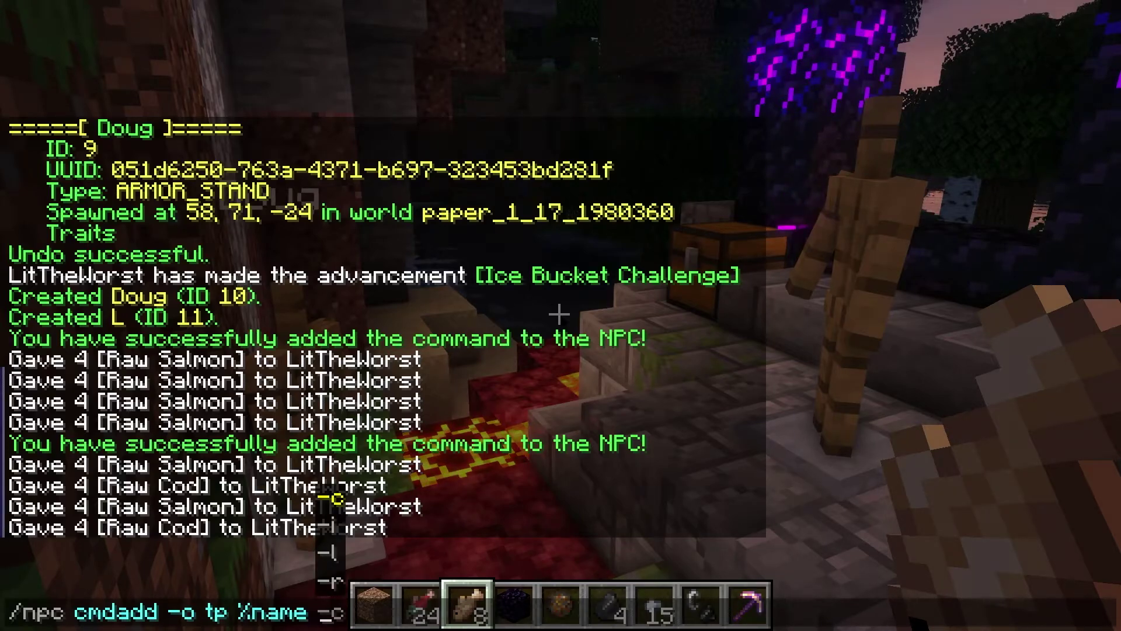
type("0")
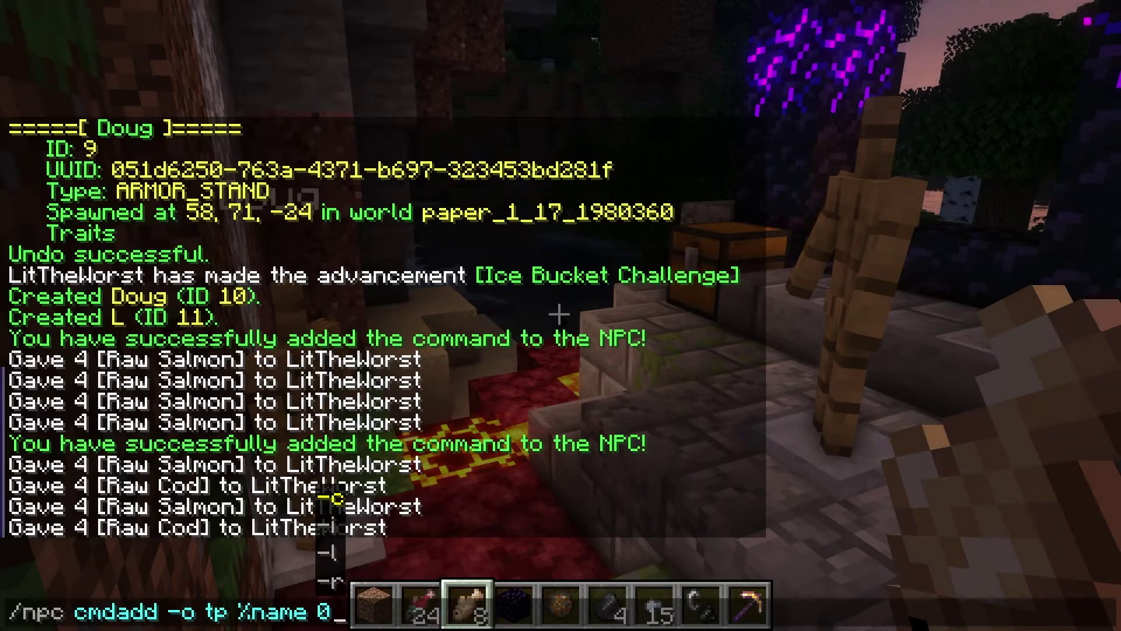
Step: Add the tp %name 0 command to NPC L and test it by clicking the NPC three times
key("Return")
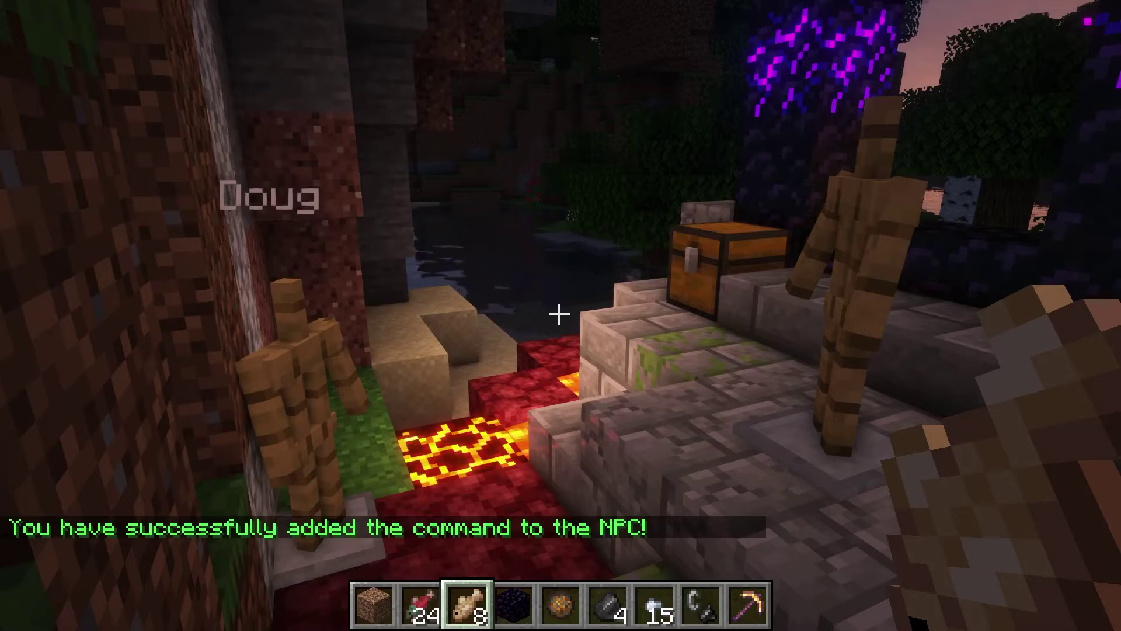
key("e")
key("e")
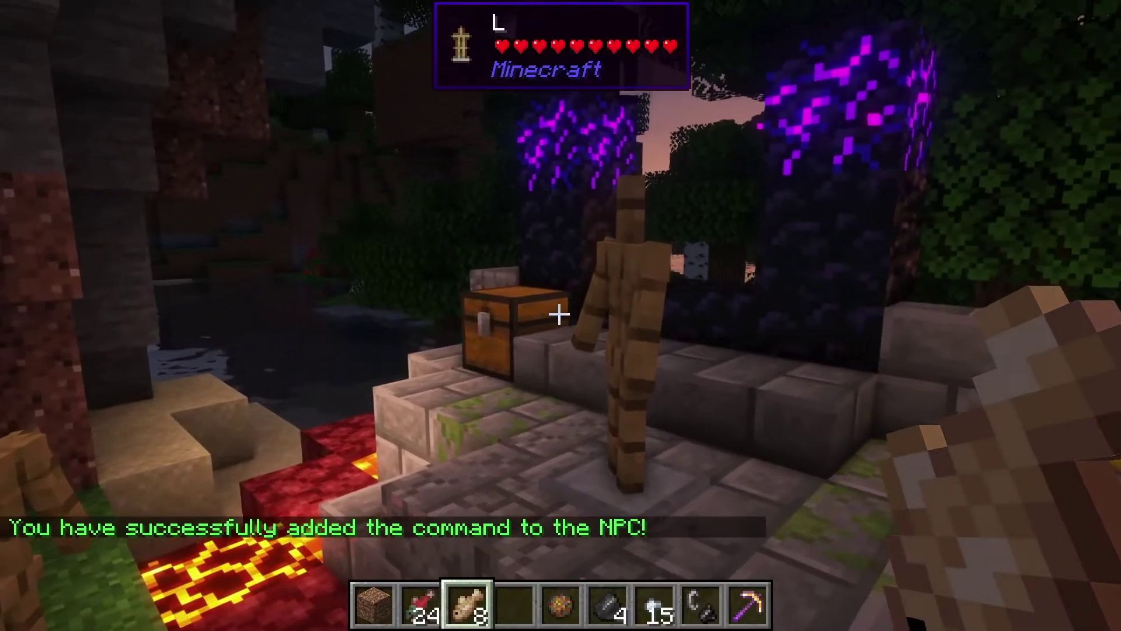
key("4")
right_click(559, 314)
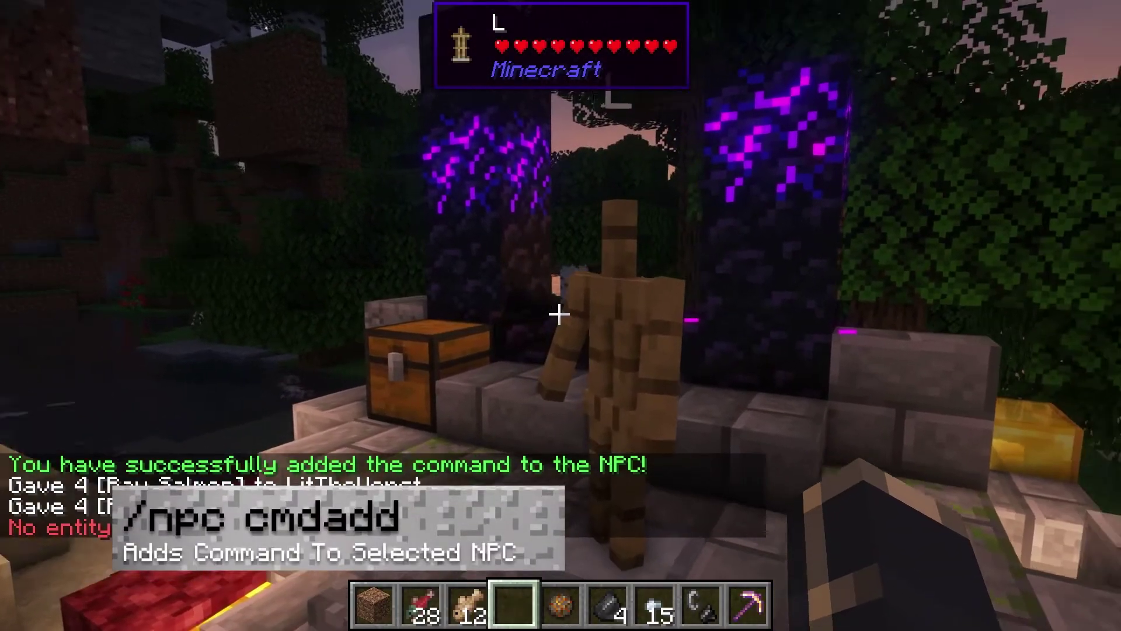
right_click(559, 314)
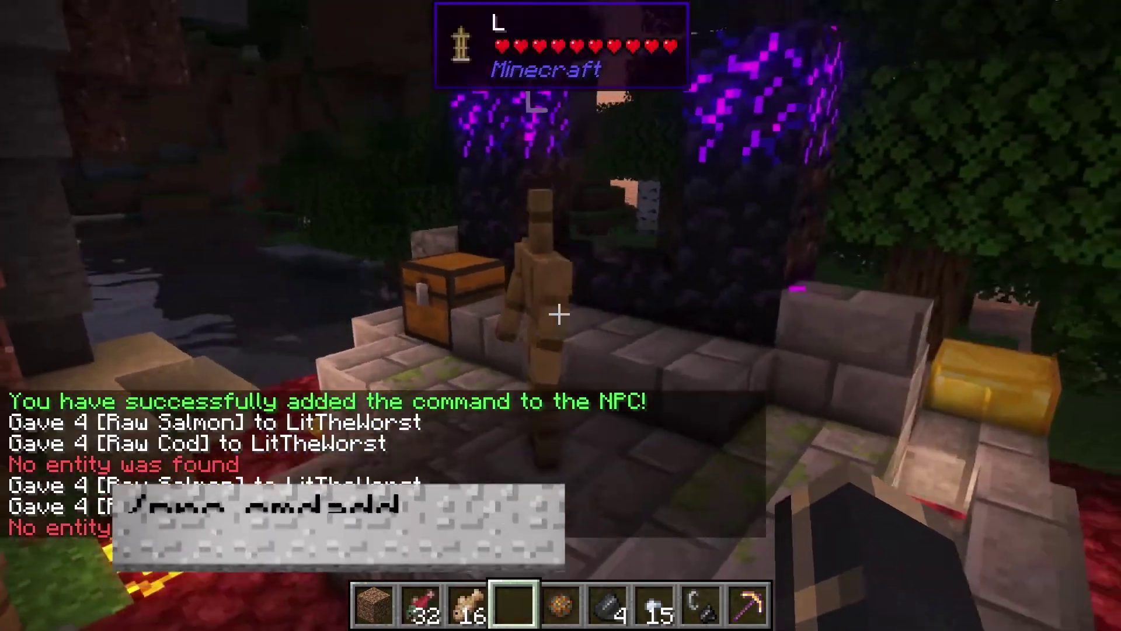
right_click(559, 314)
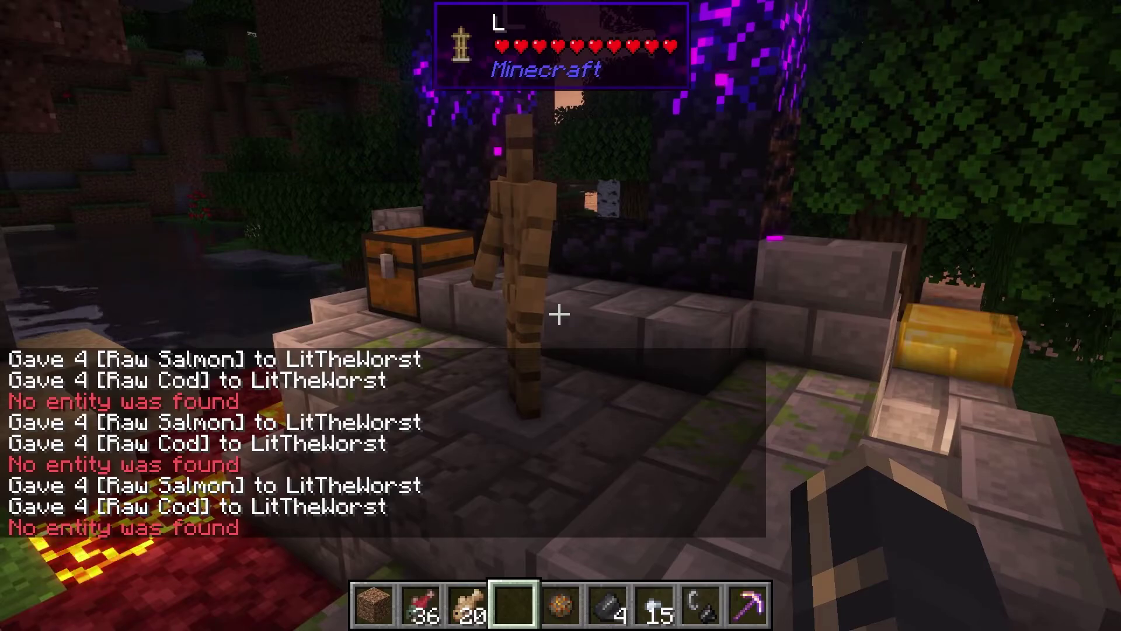
Step: Run /npc cmdinfo and read NPC 11's commands 61, 62 and 63 in chat
key("slash")
type("npc")
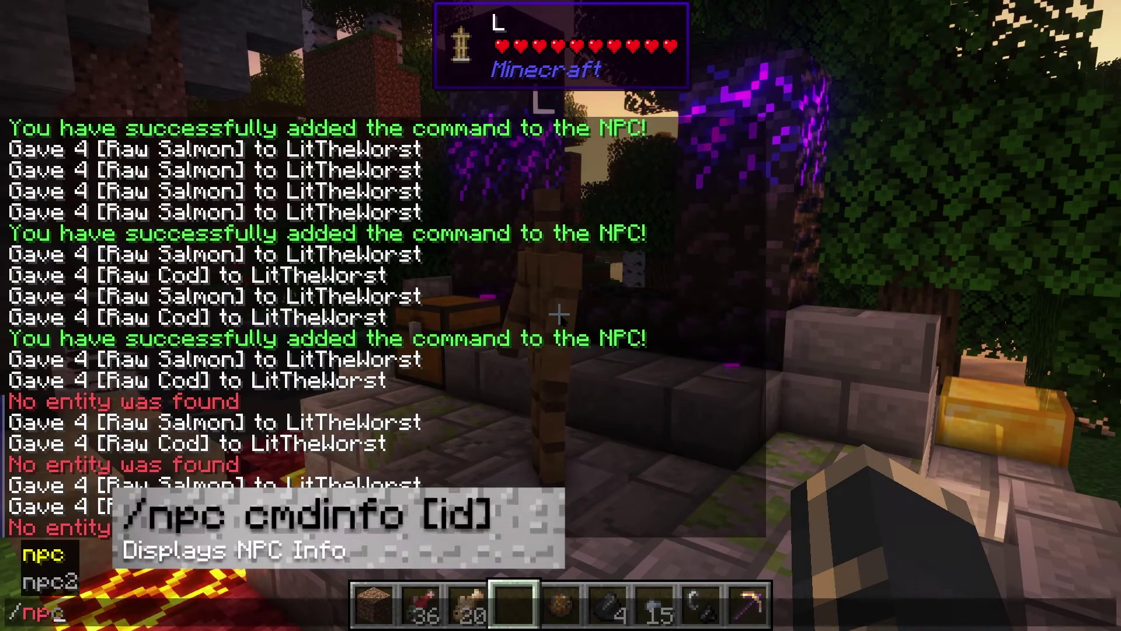
type(" cmd")
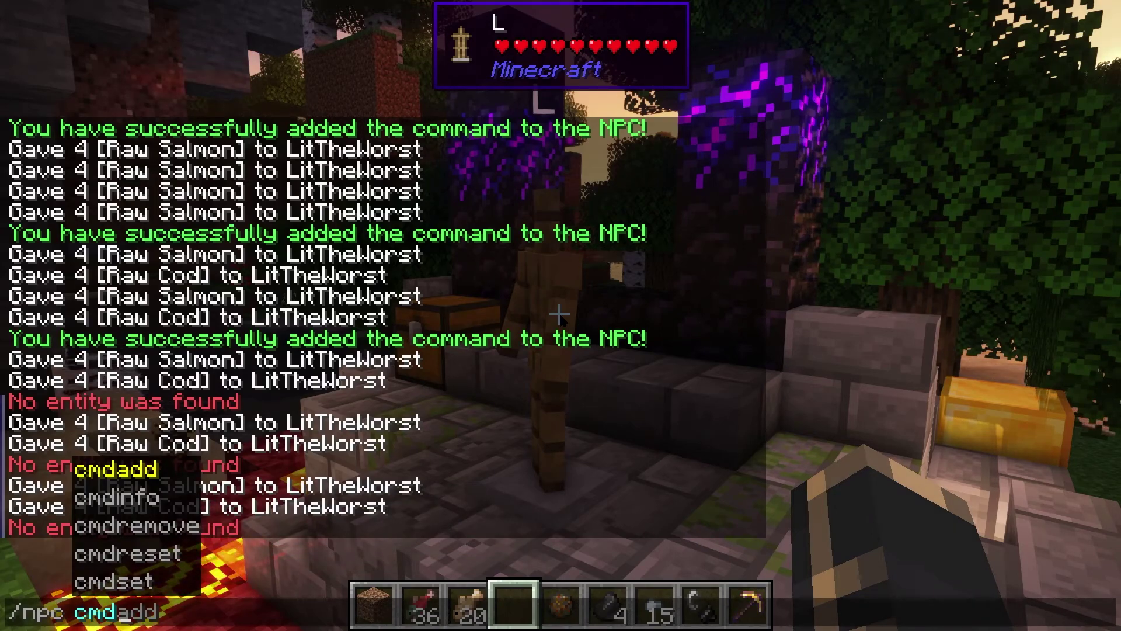
key("Tab")
key("Tab")
key("Return")
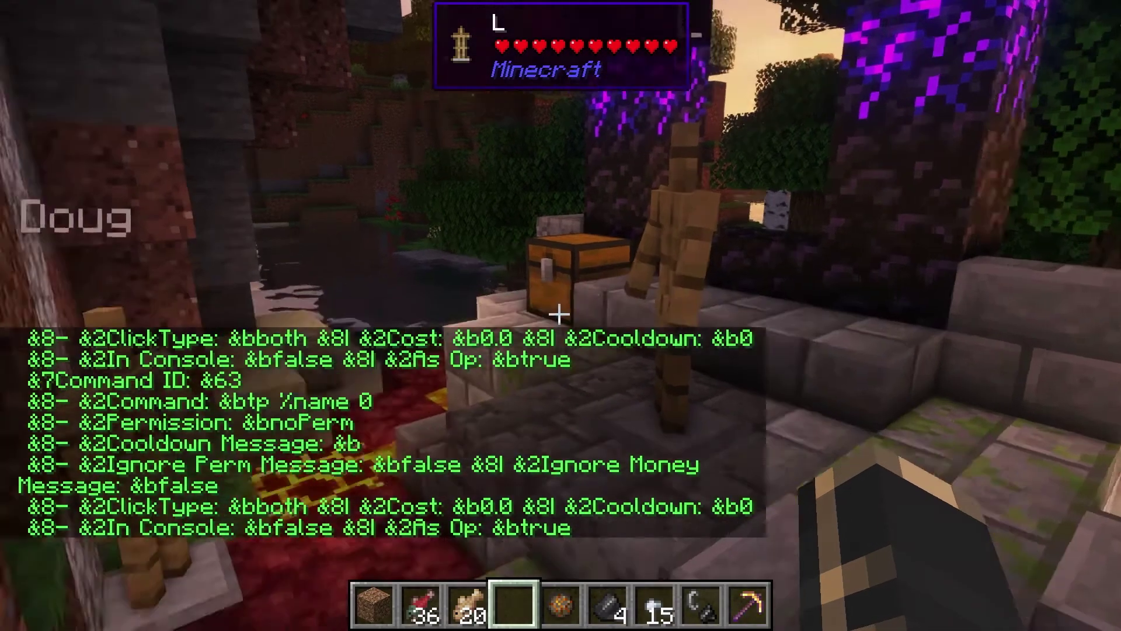
key("t")
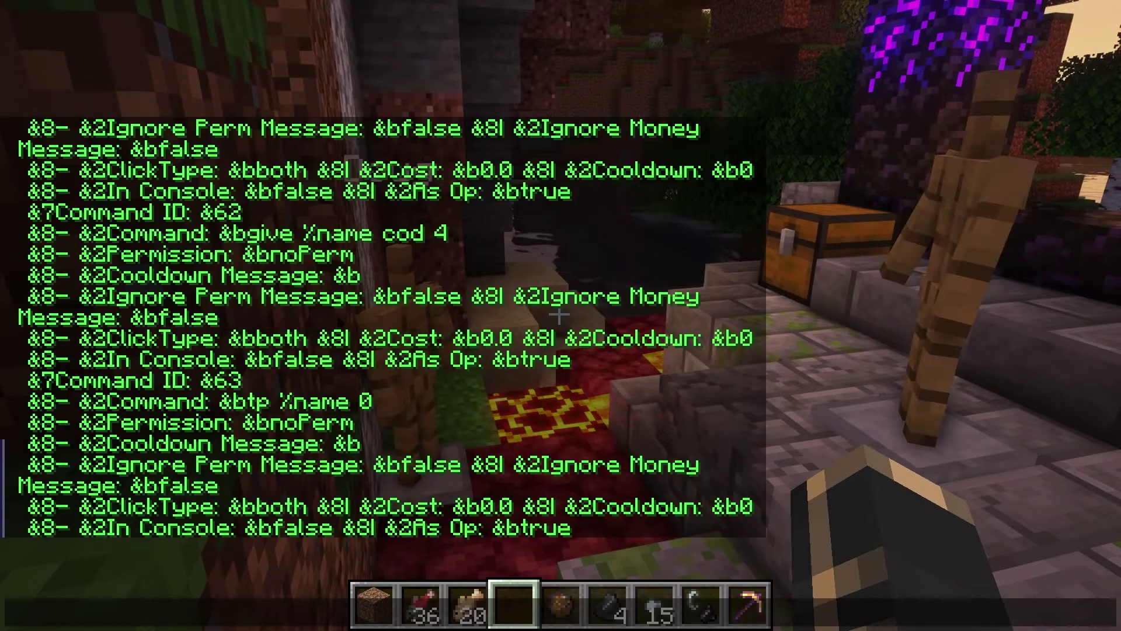
scroll(351, 306, "up", 2)
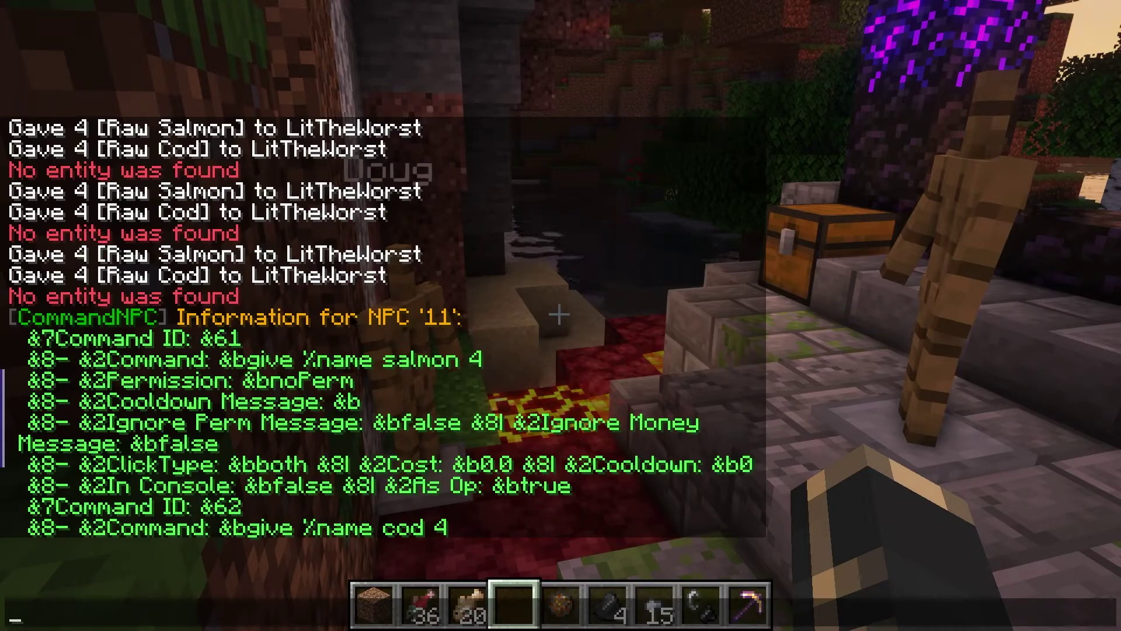
scroll(351, 327, "down", 2)
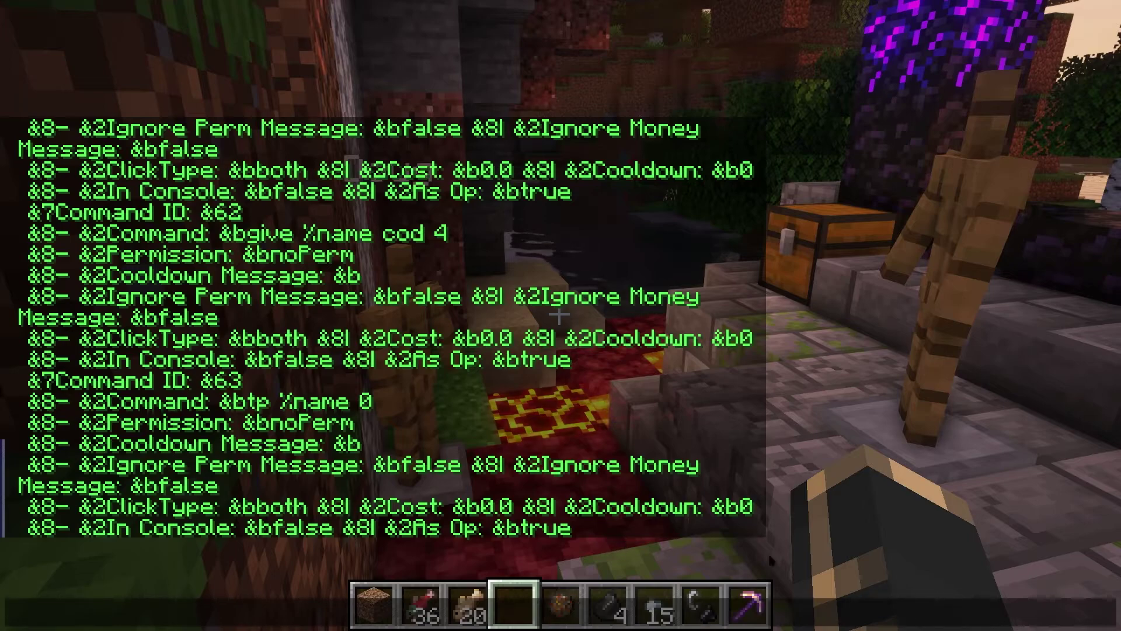
Step: Compose the /npc cmdreset command in chat to clear NPC 11's stored commands
key("Escape")
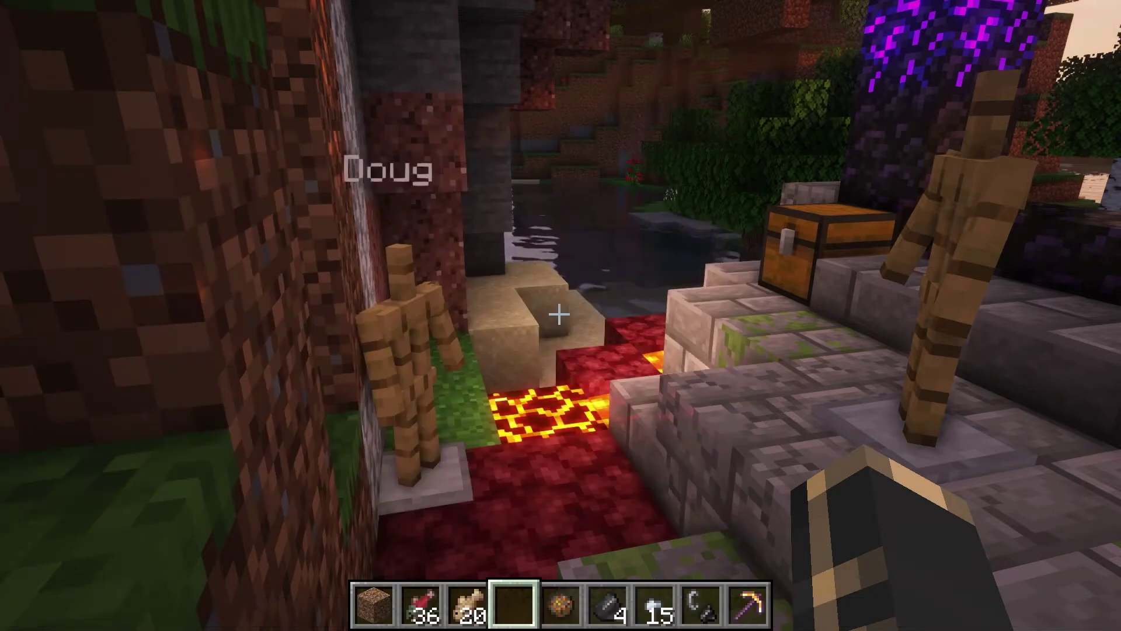
key("slash")
type("citizens")
key("BackSpace")
key("BackSpace")
key("BackSpace")
key("BackSpace")
key("BackSpace")
key("BackSpace")
key("BackSpace")
key("BackSpace")
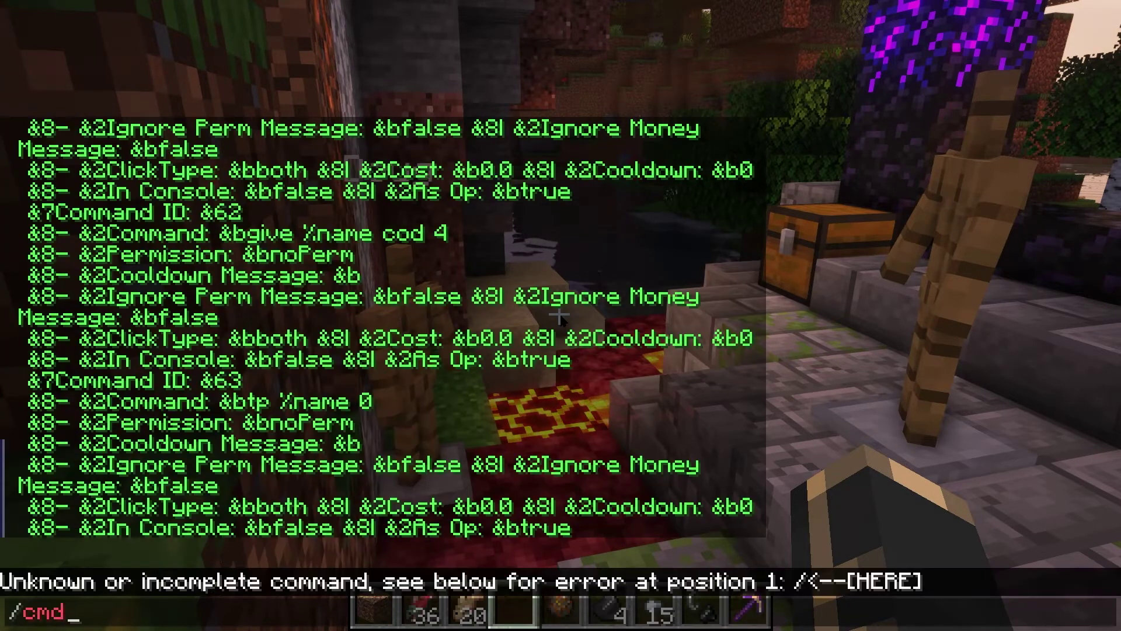
type("npc")
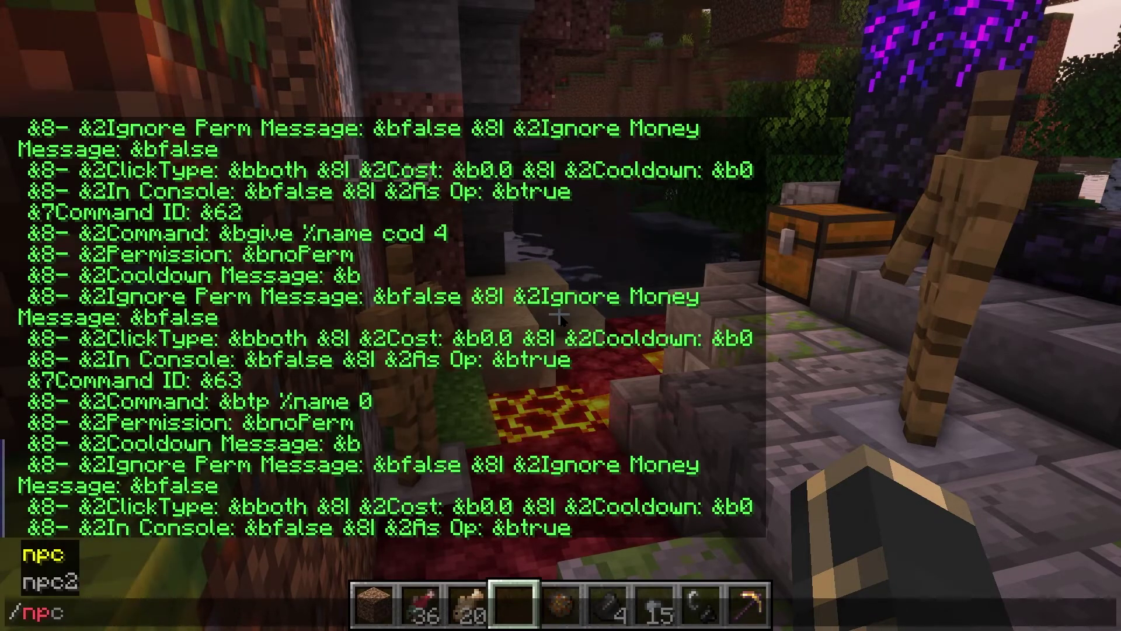
type("2")
key("BackSpace")
type("cmd")
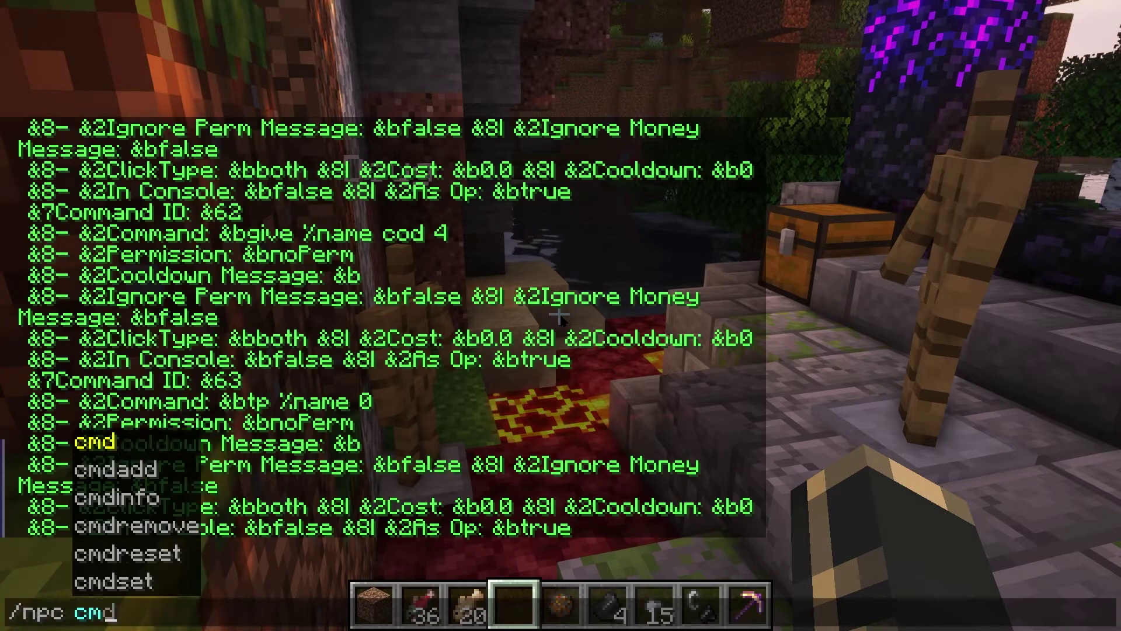
type("re")
key("Tab")
key("Tab")
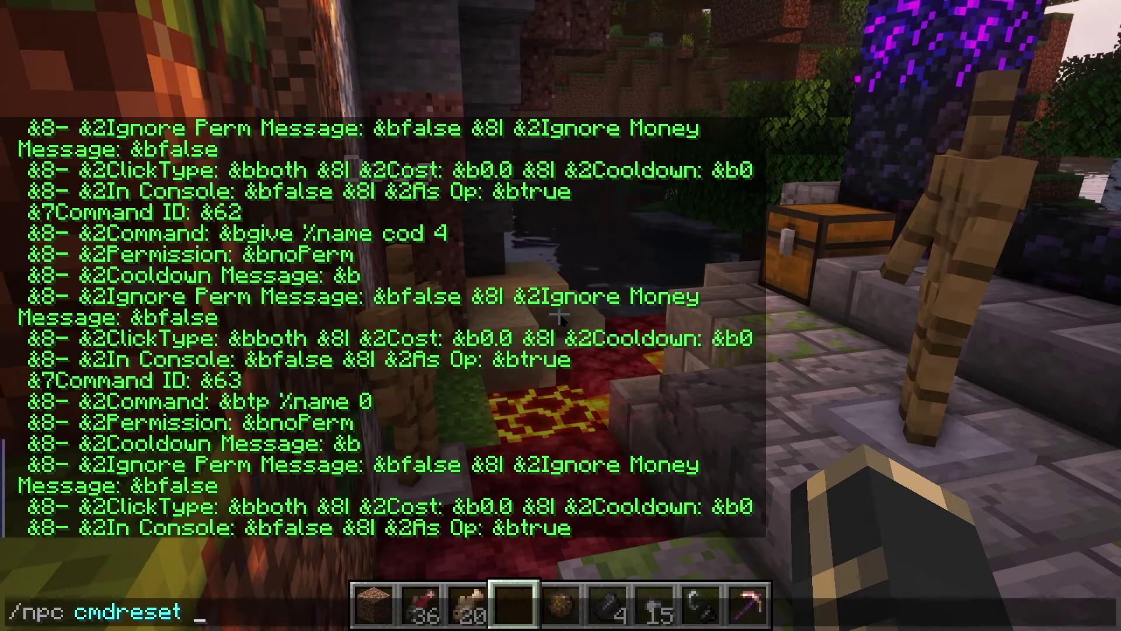